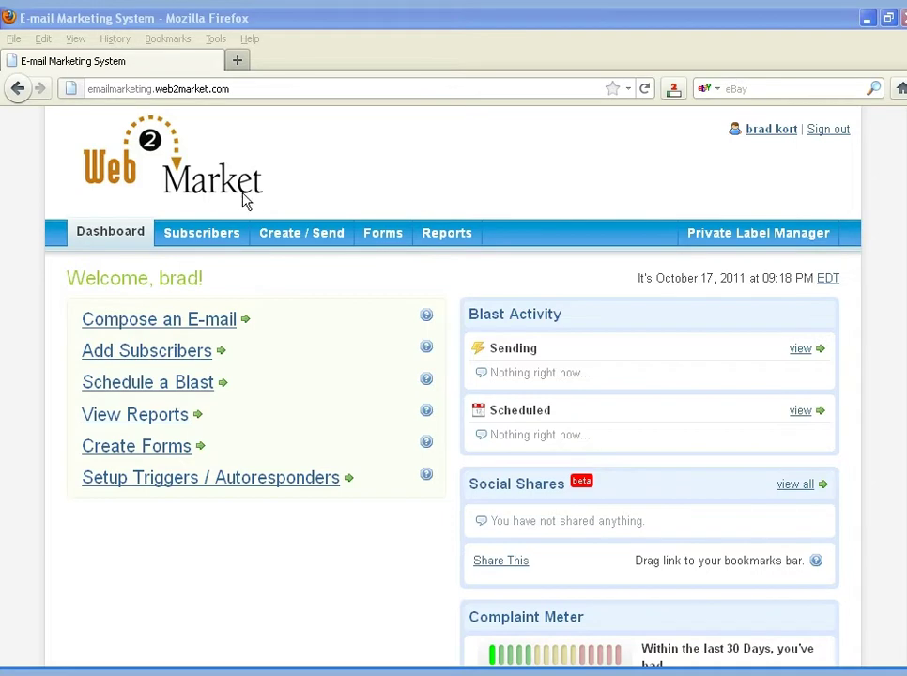
Look over the account's five mailing lists and bring back the 86,152-subscriber list
left_click(203, 235)
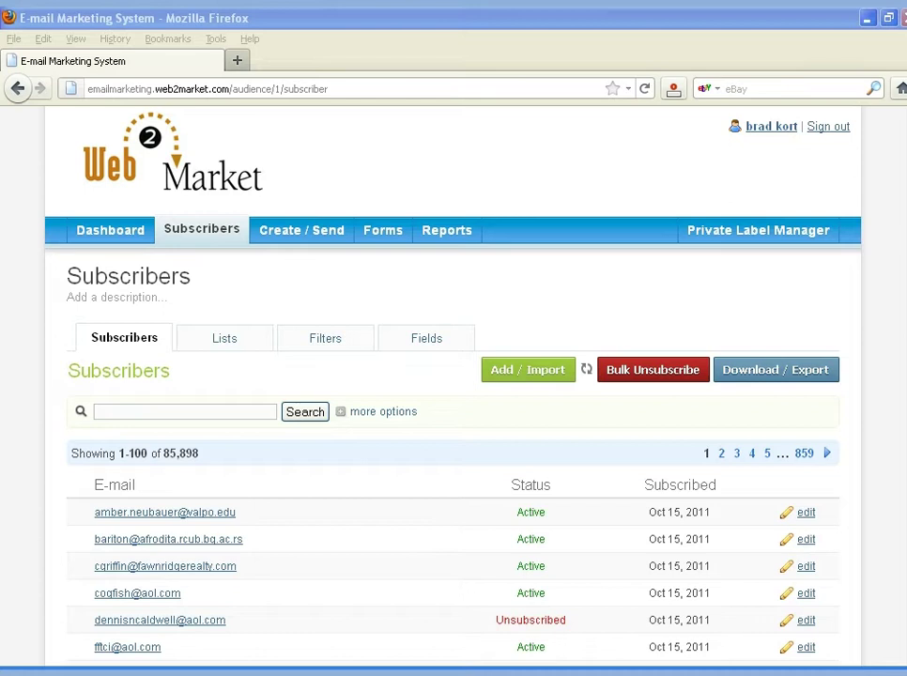
scroll(504, 308, "up", 1)
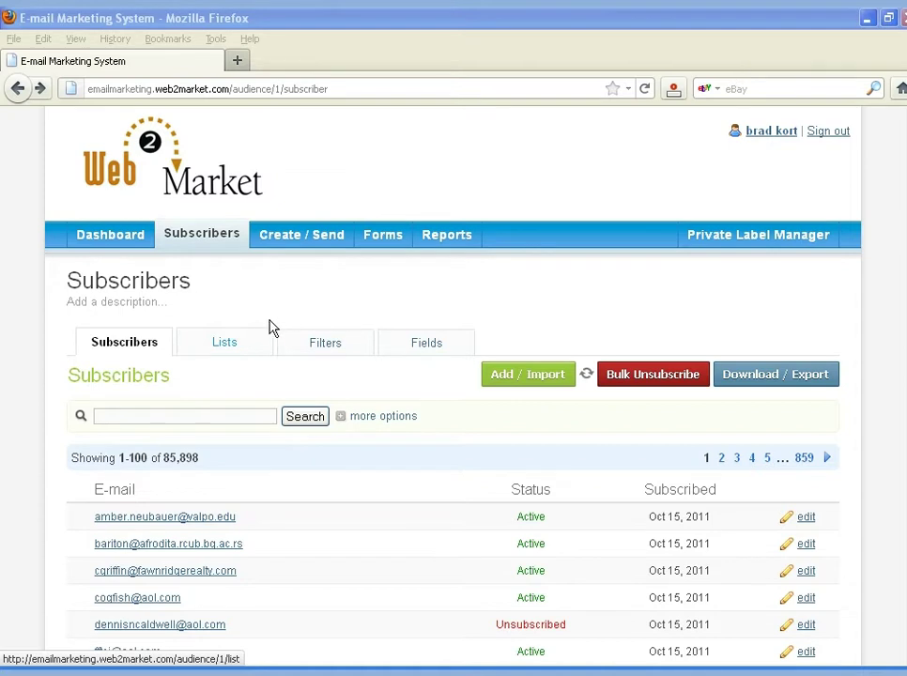
left_click(228, 345)
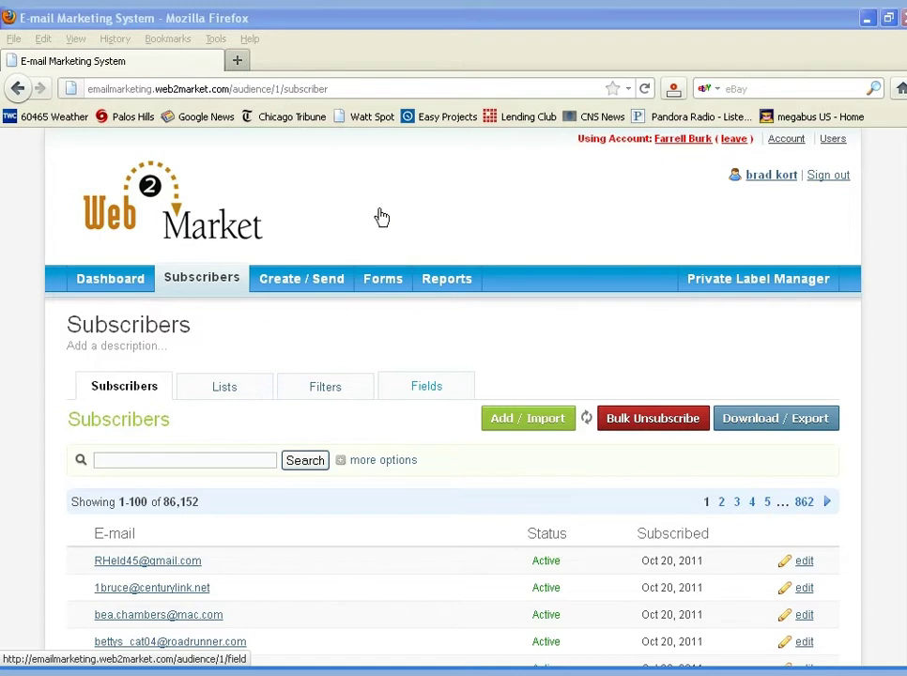
Review the subscriber database fields from E-mail Address down to DATE TODAY
left_click(426, 386)
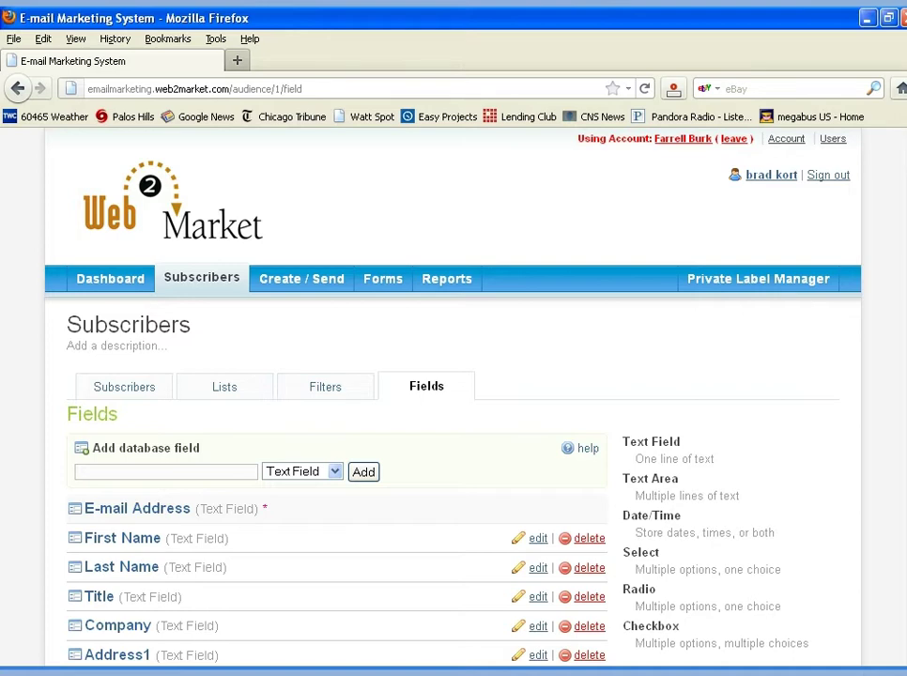
scroll(453, 394, "down", 10)
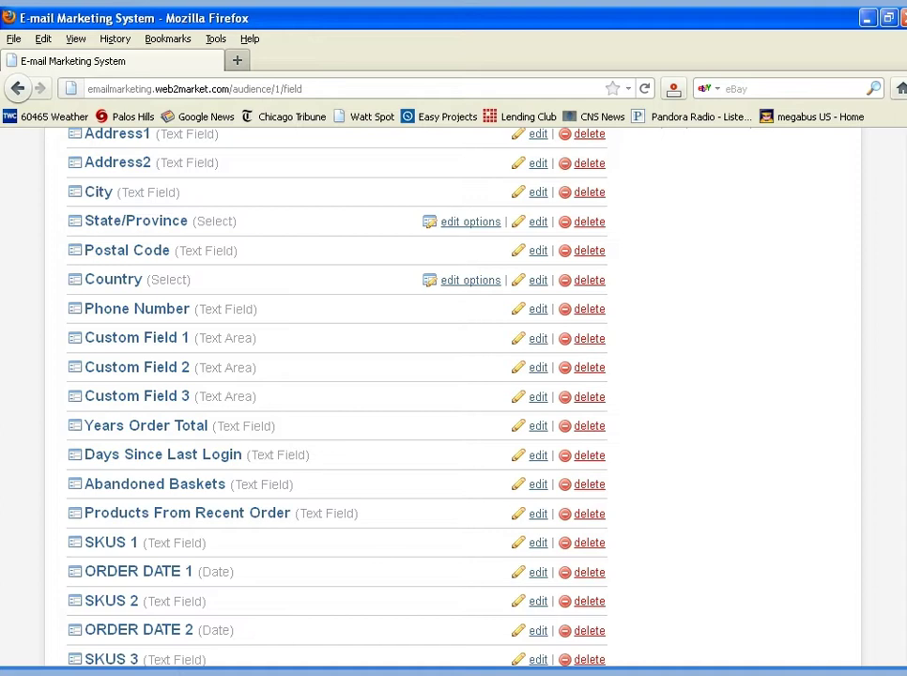
scroll(453, 394, "down", 10)
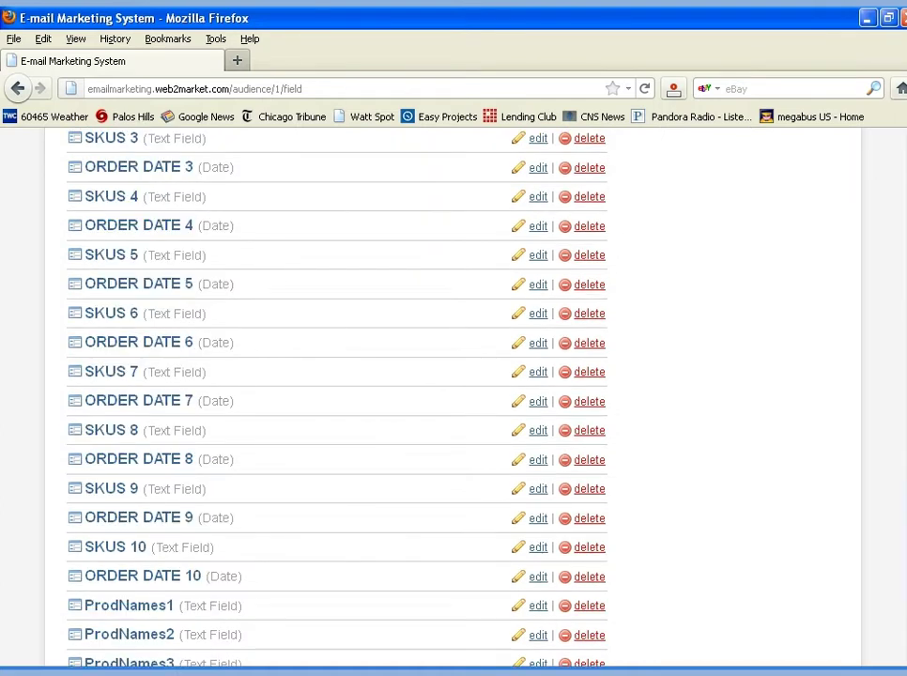
scroll(453, 395, "down", 3)
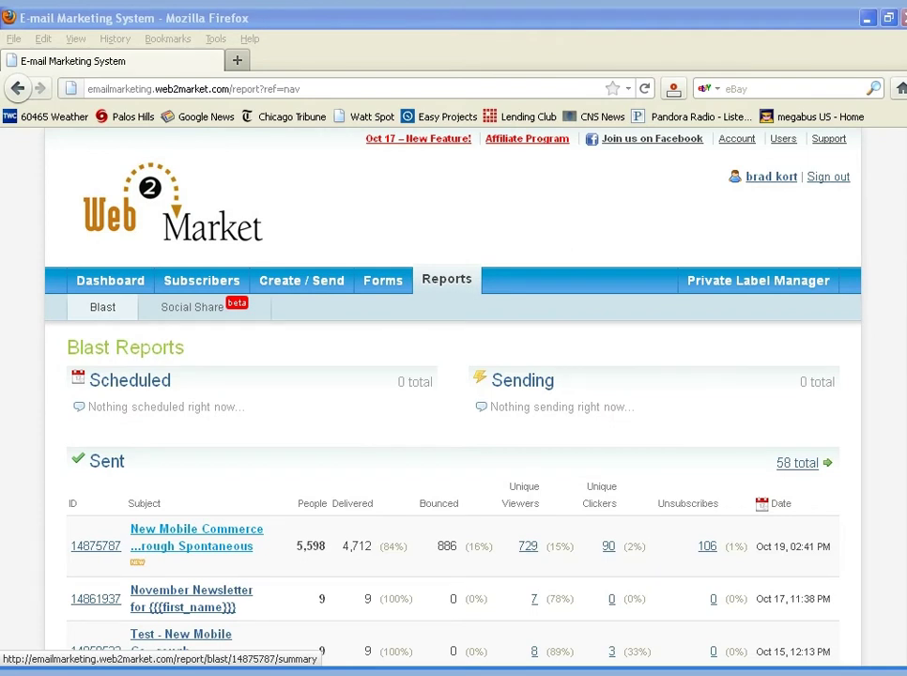
Check the New Mobile Commerce Plugin blast's 729 unique viewers, then go back to its summary
left_click(196, 538)
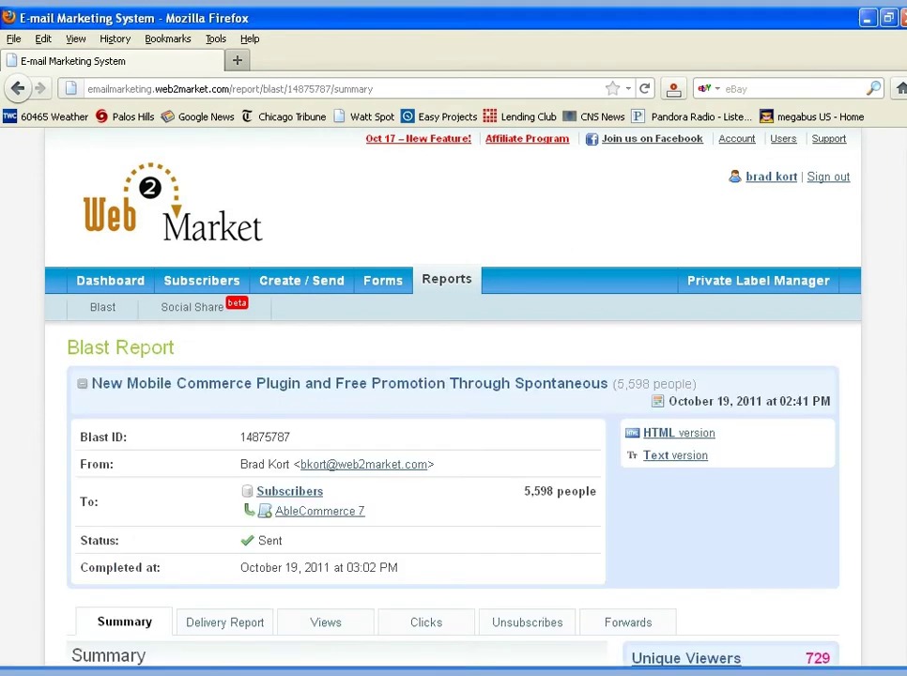
scroll(841, 207, "down", 5)
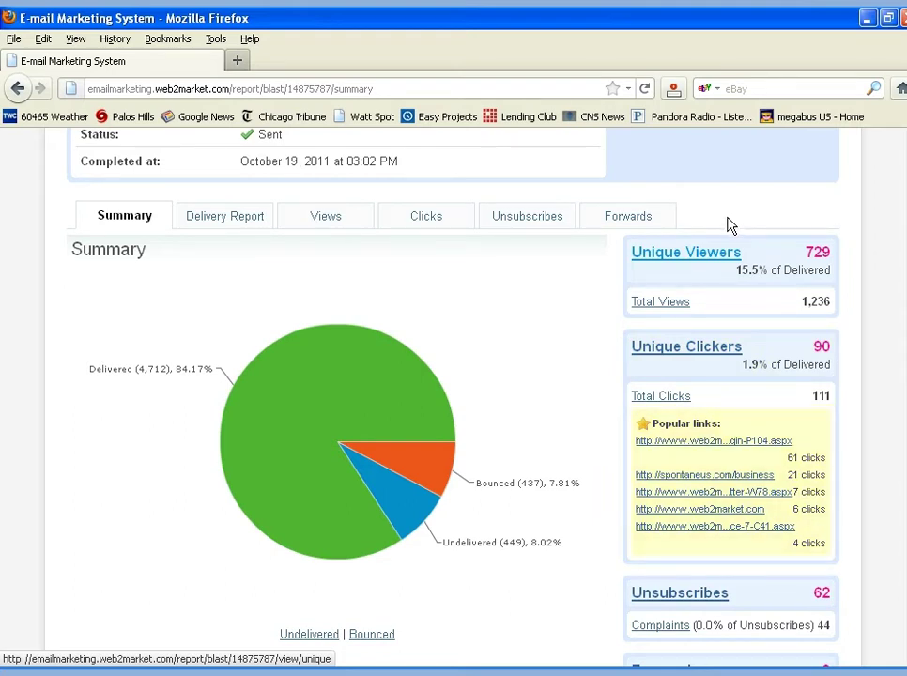
left_click(689, 256)
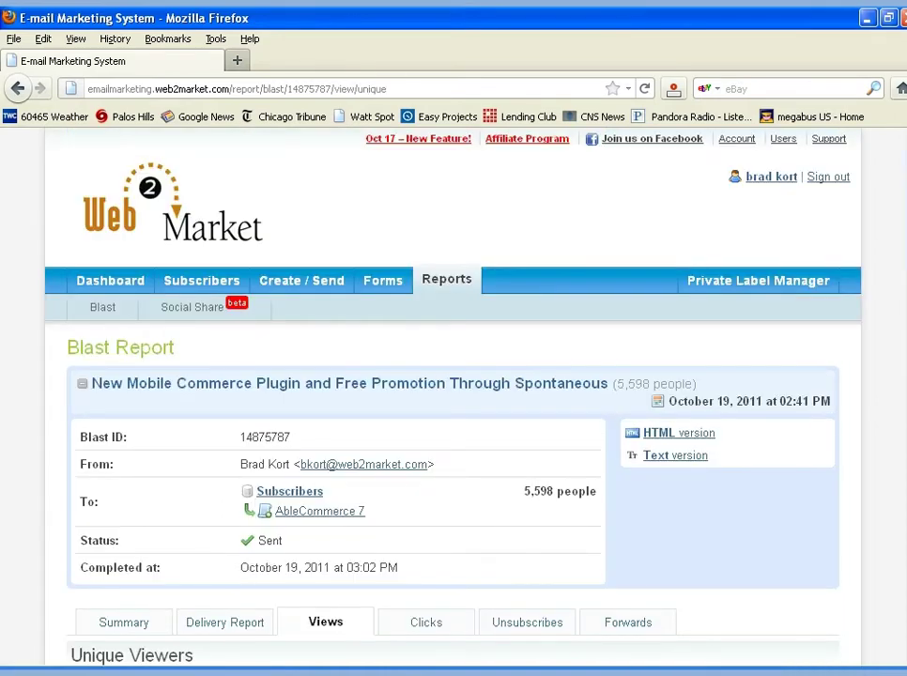
scroll(450, 404, "down", 10)
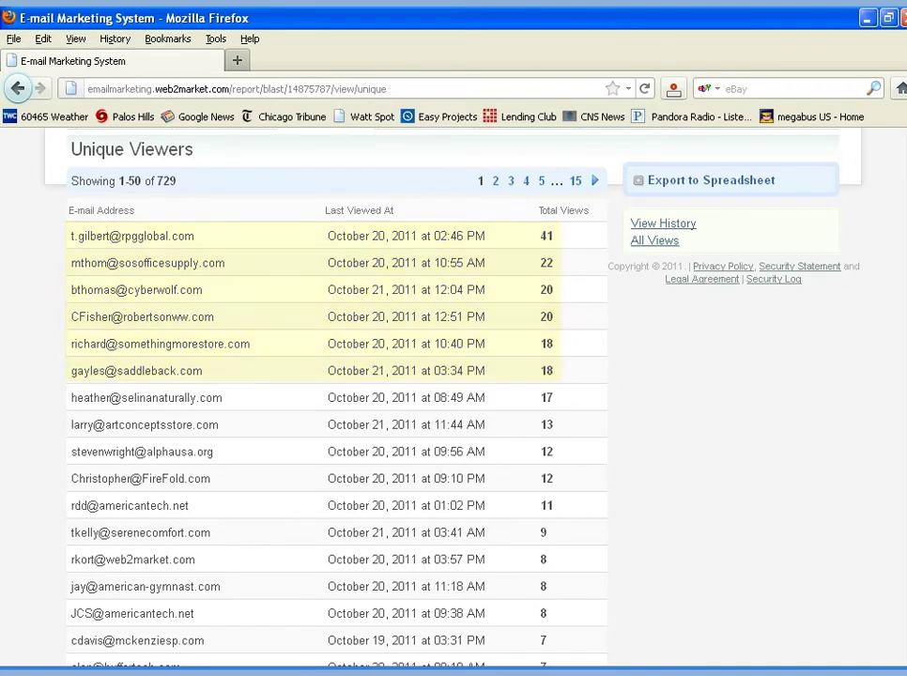
key("alt+Left")
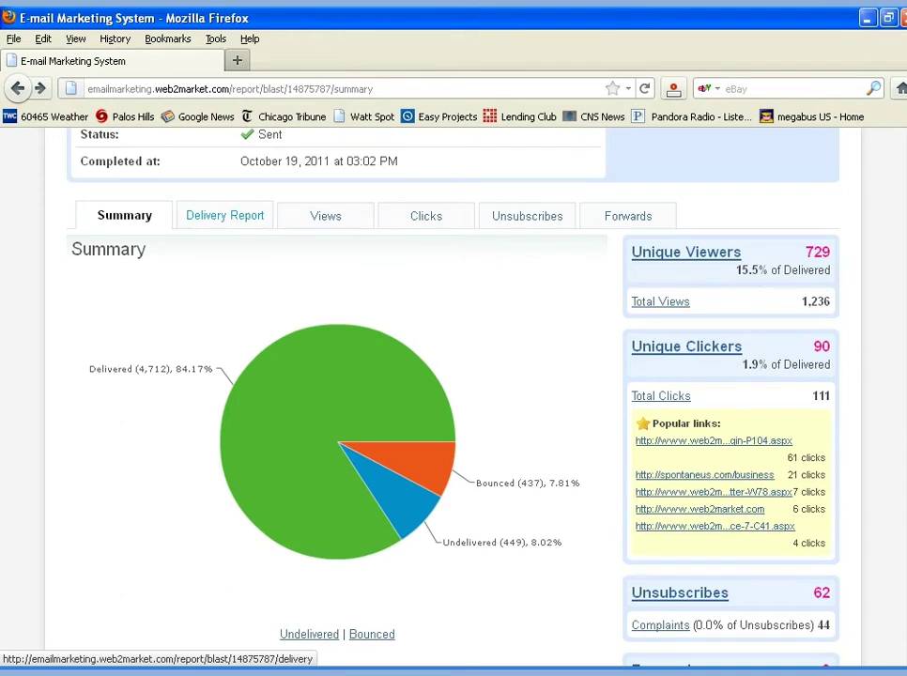
Review the Delivery Report's bounce breakdown, highlighting the bad-domain and spam-related categories
left_click(224, 215)
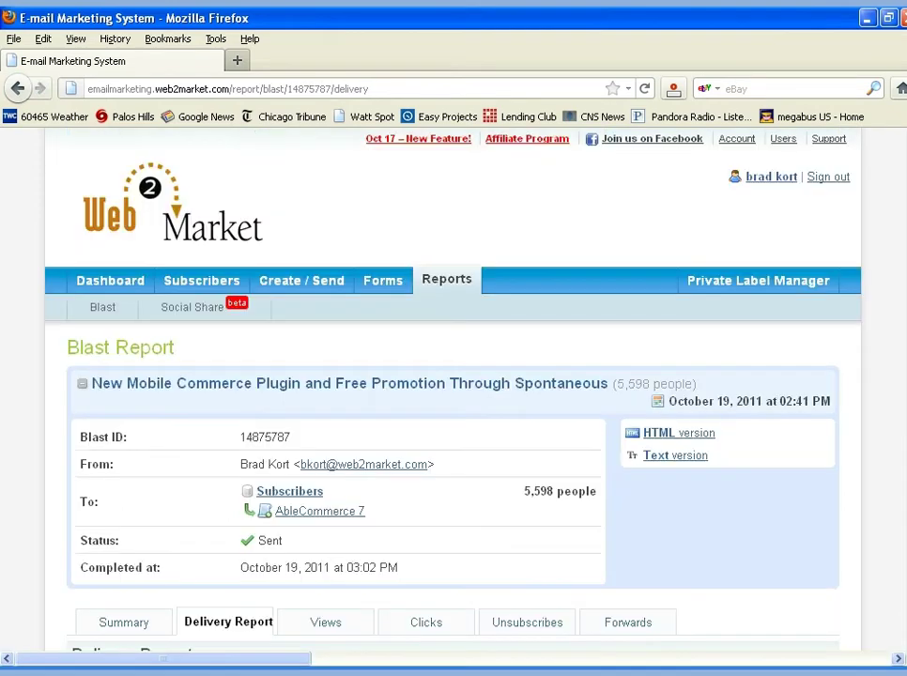
scroll(454, 395, "down", 10)
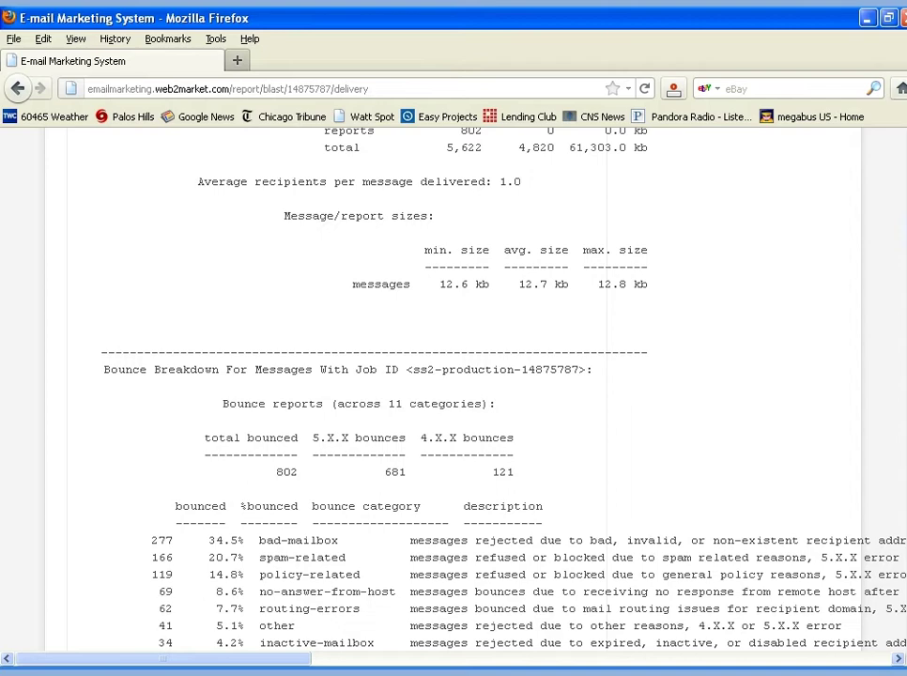
scroll(453, 389, "down", 2)
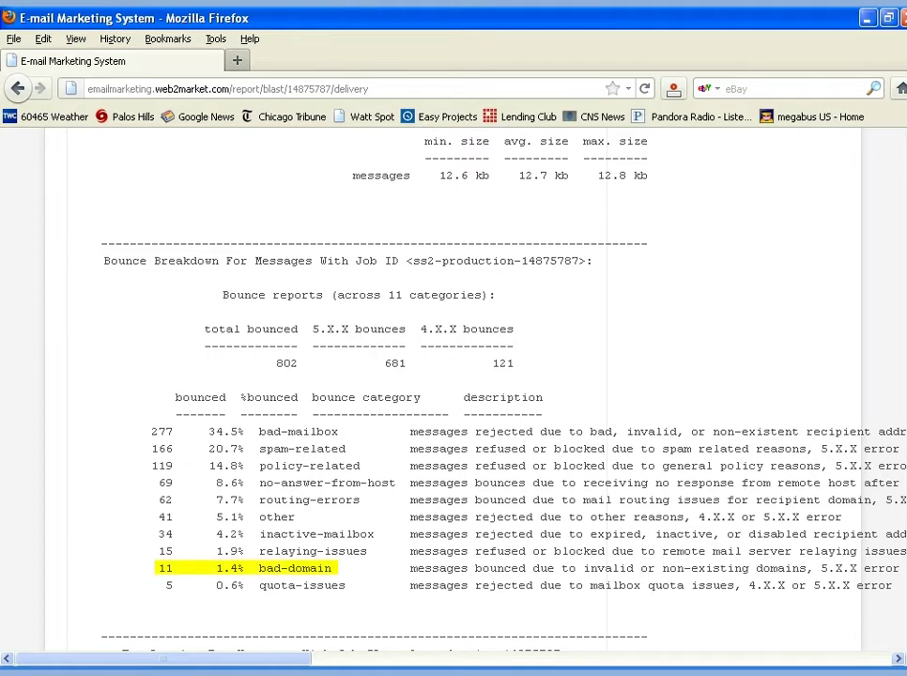
double_click(295, 569)
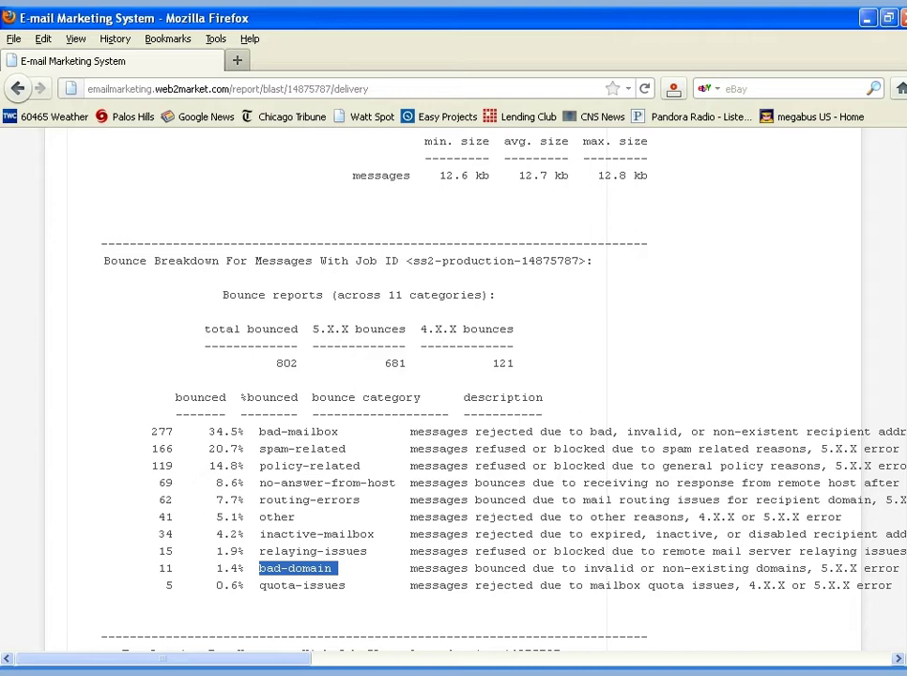
left_click_drag(266, 449, 346, 449)
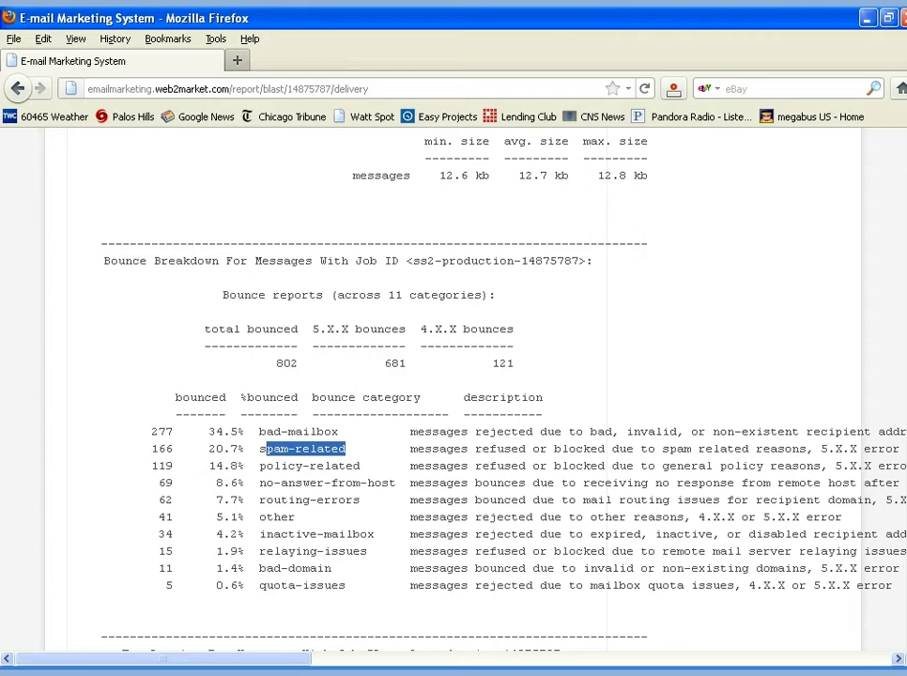
scroll(451, 395, "down", 1)
scroll(326, 252, "up", 10)
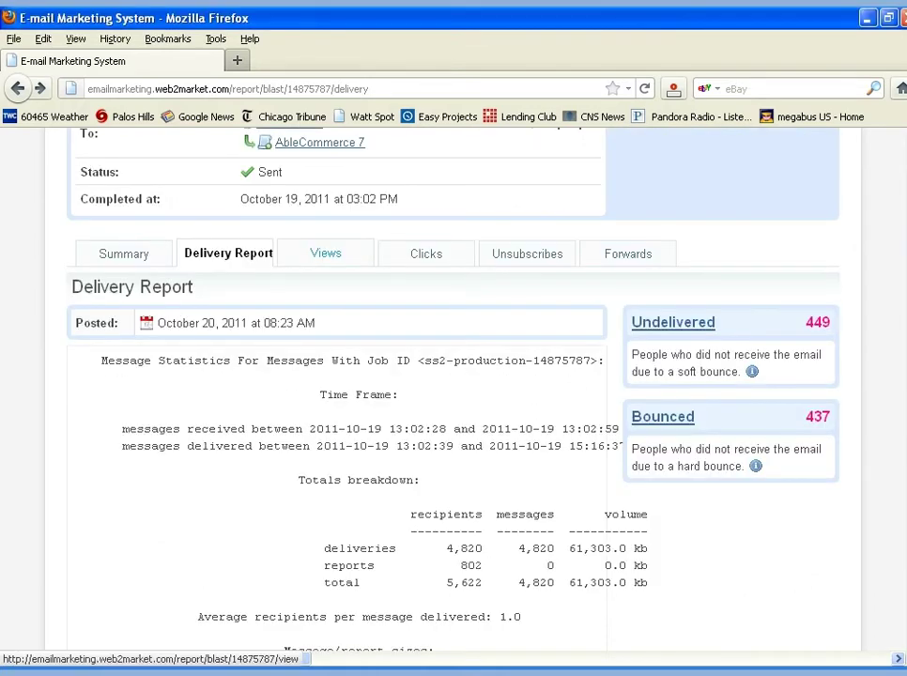
Browse the blast's view history and click history reports
left_click(326, 253)
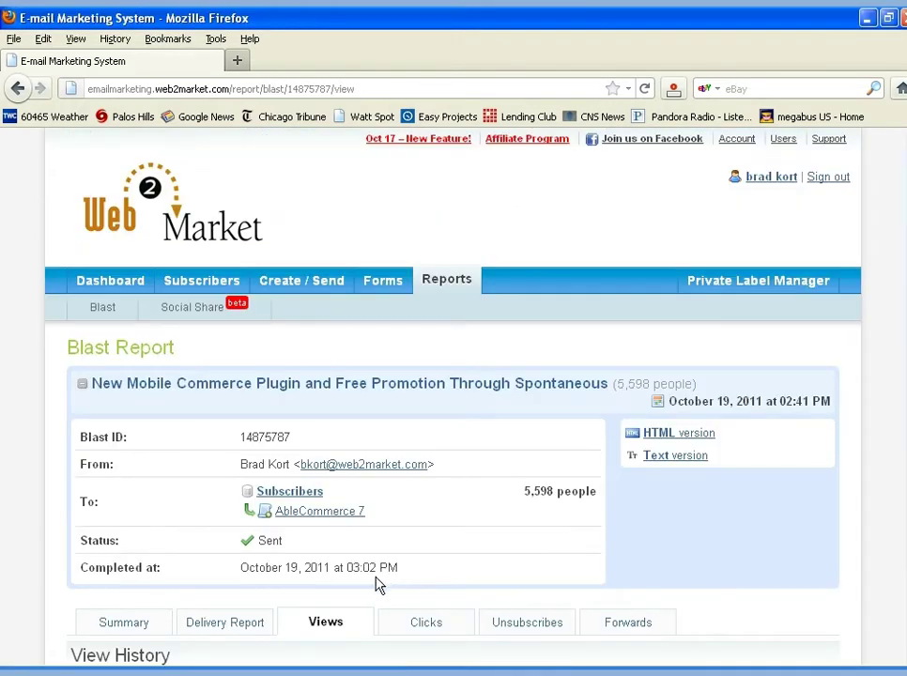
scroll(340, 607, "down", 4)
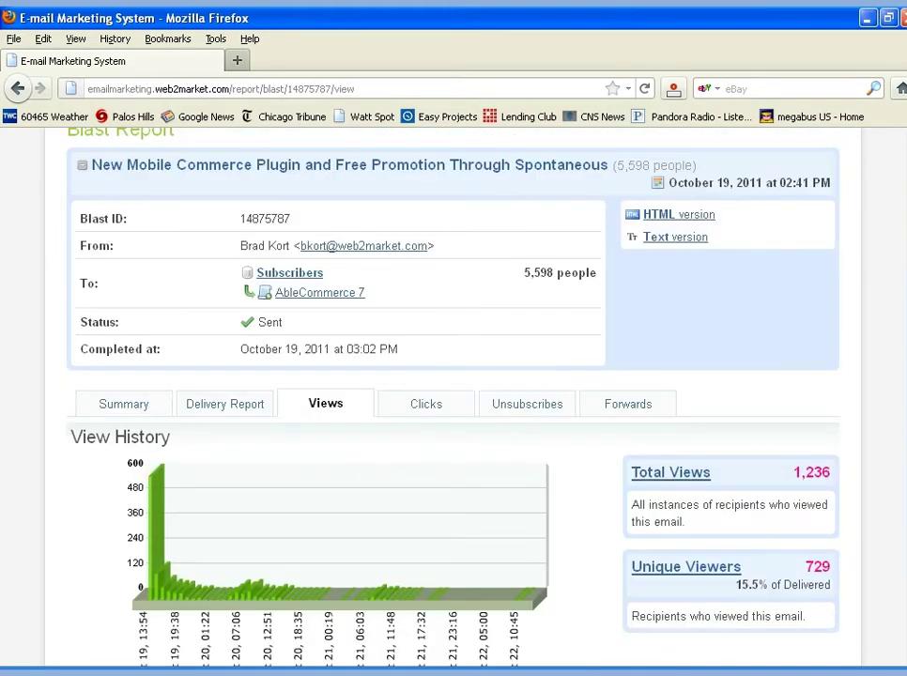
scroll(540, 515, "up", 3)
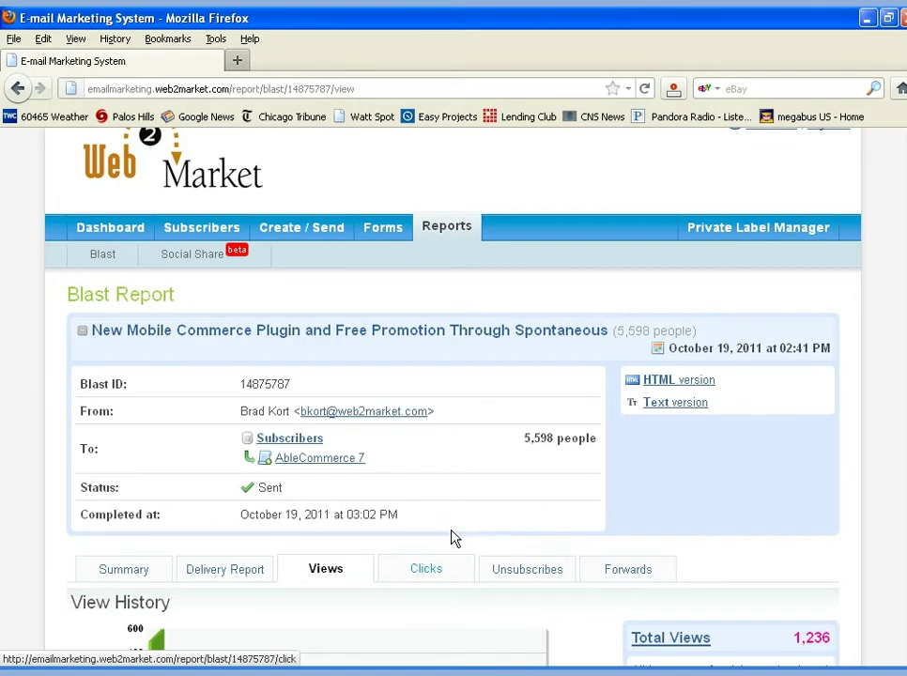
left_click(427, 570)
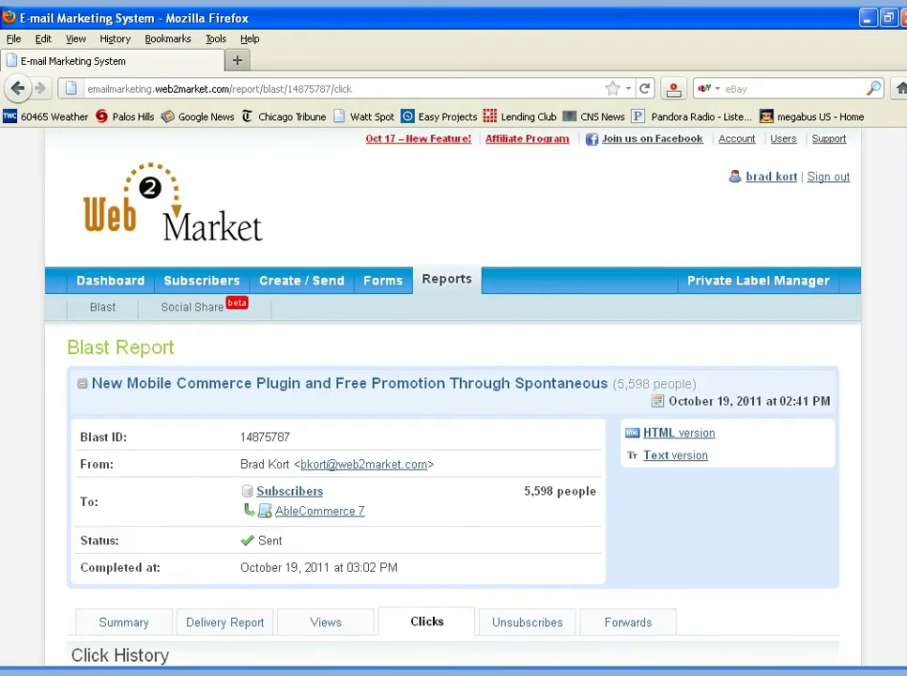
scroll(454, 404, "down", 10)
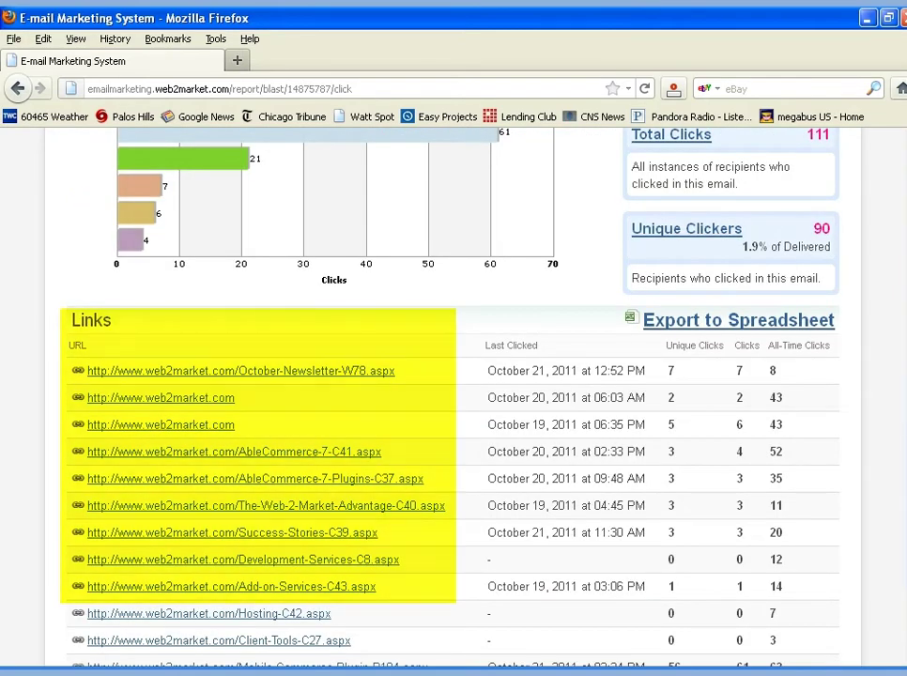
scroll(658, 203, "up", 5)
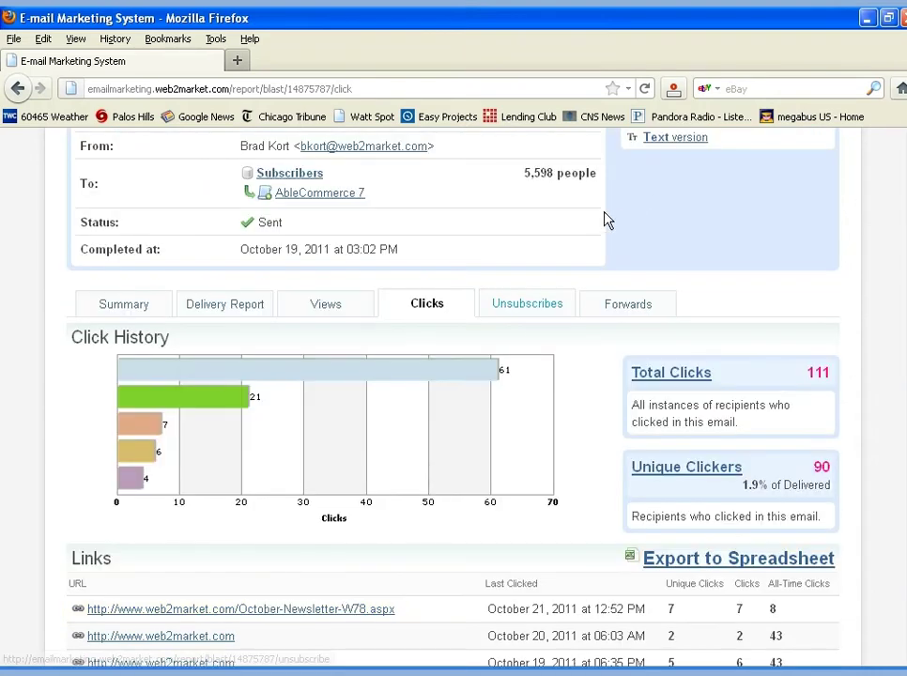
Open the blast's Unsubscribes report and list every unsubscribed address
left_click(541, 274)
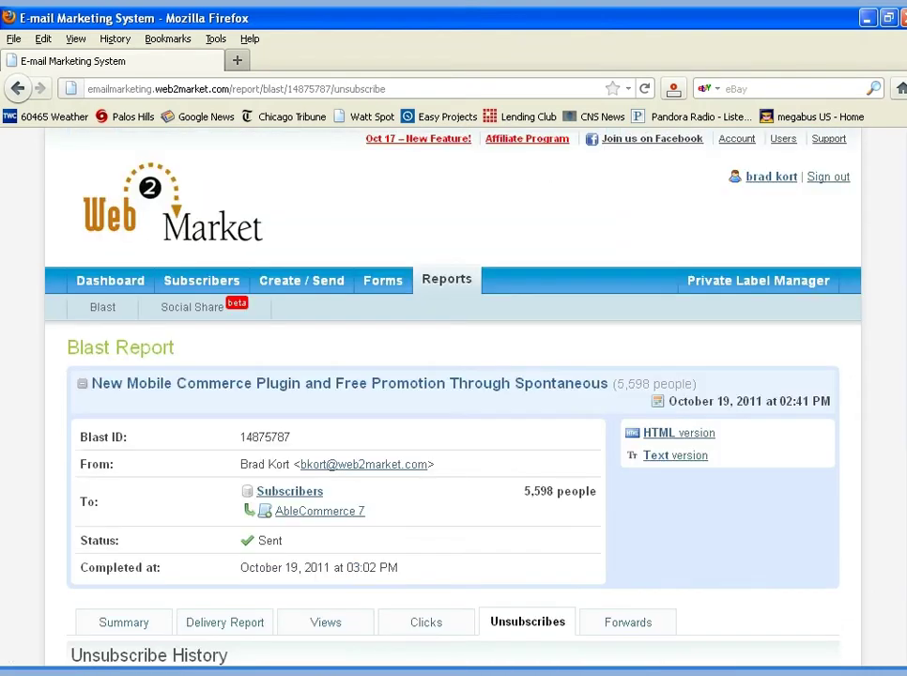
scroll(454, 404, "down", 5)
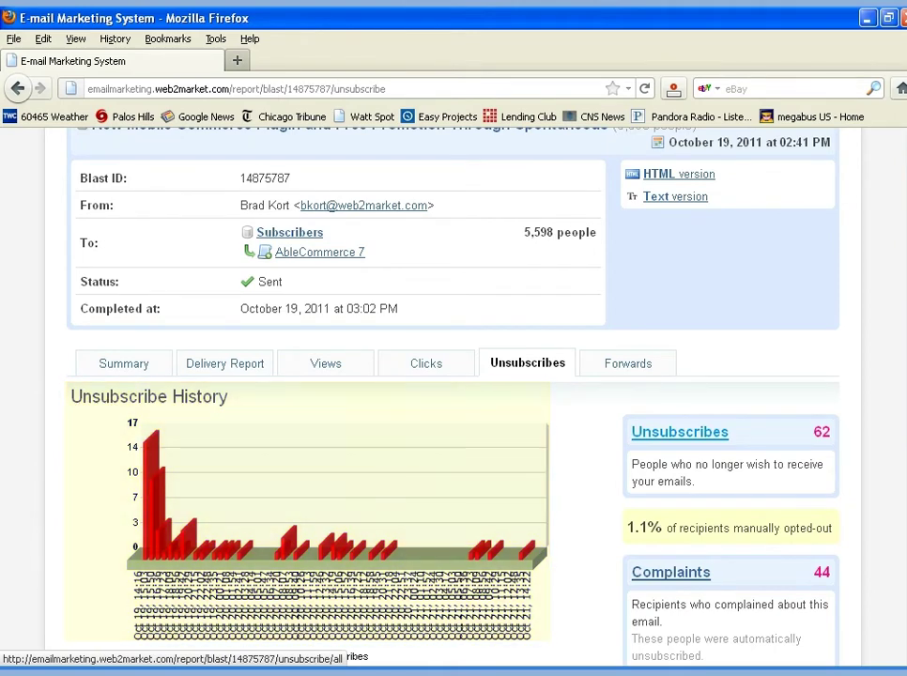
left_click(680, 431)
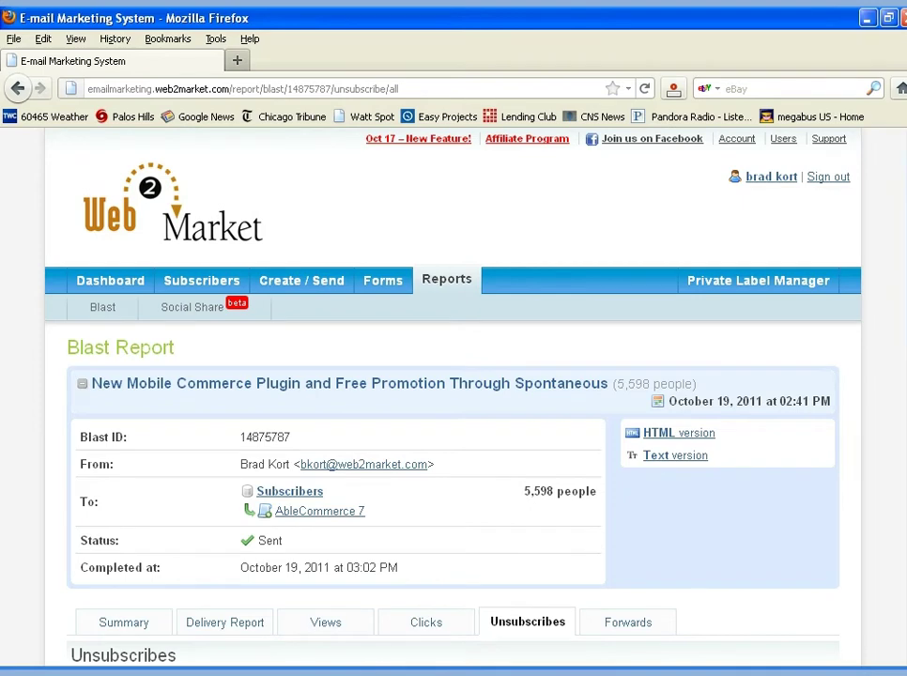
scroll(453, 404, "down", 5)
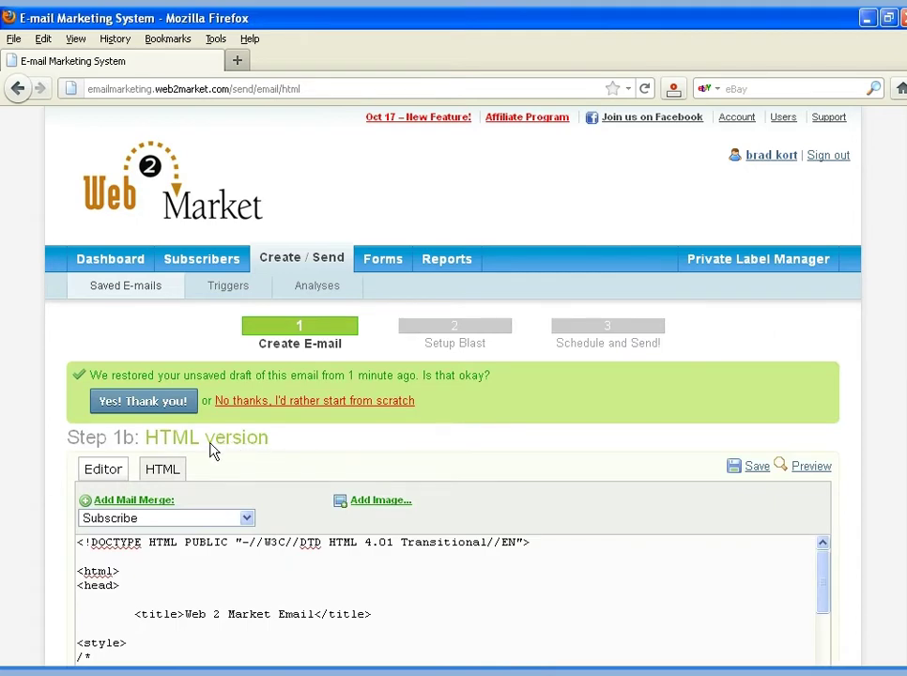
Retitle the article heading 'How Wonderful Intelligent Email Marketing Is' in the visual editor
left_click(103, 469)
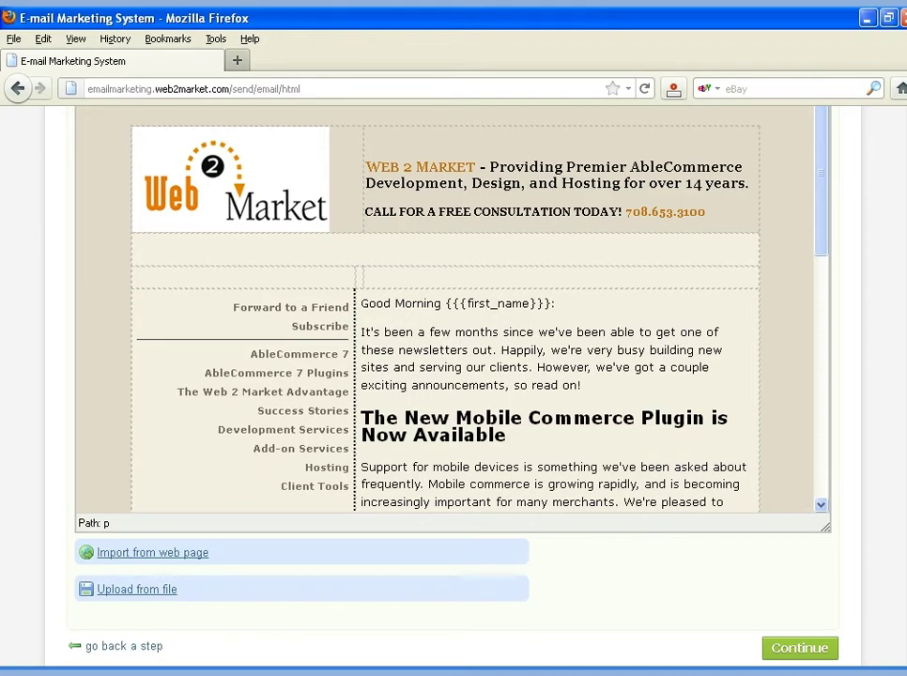
key("ctrl+a")
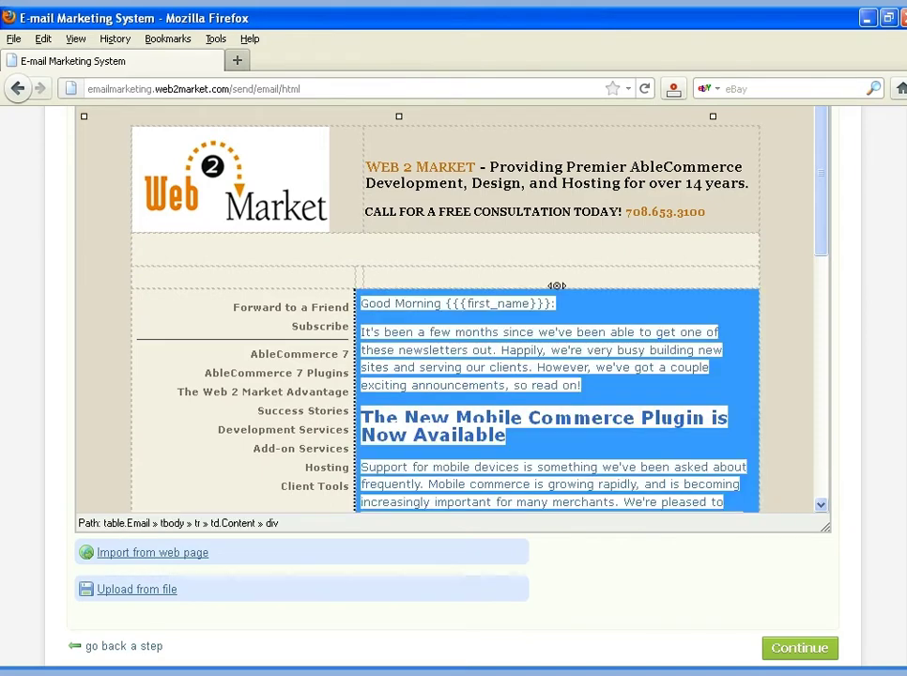
left_click(364, 419)
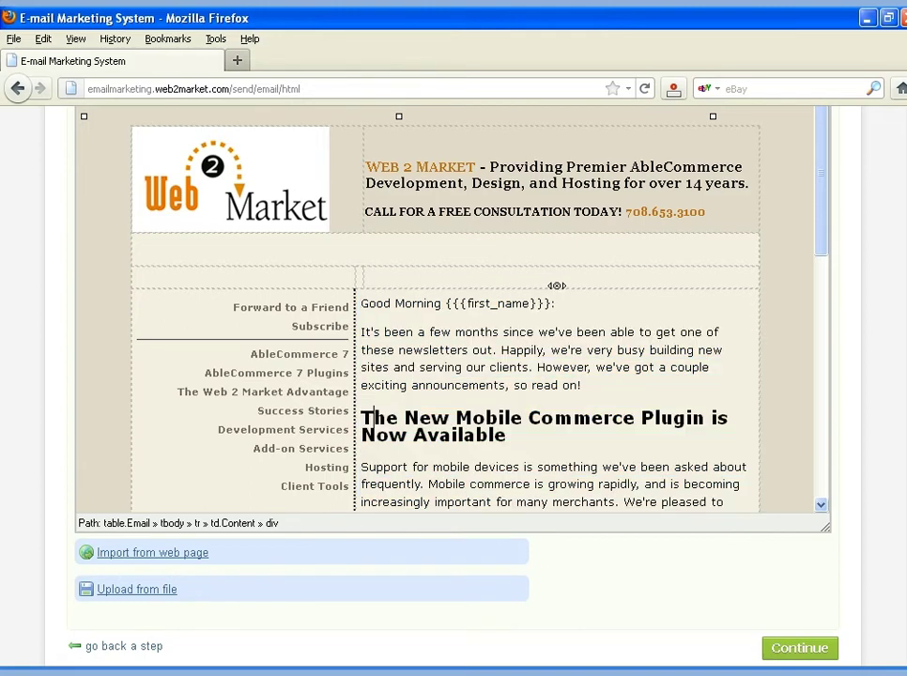
key("shift+End")
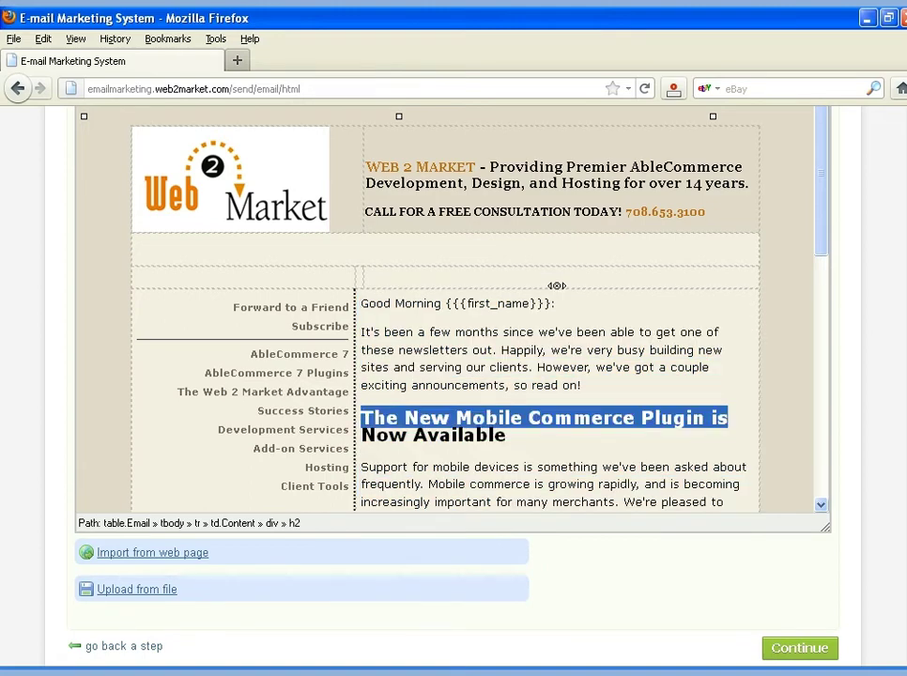
key("shift+Down")
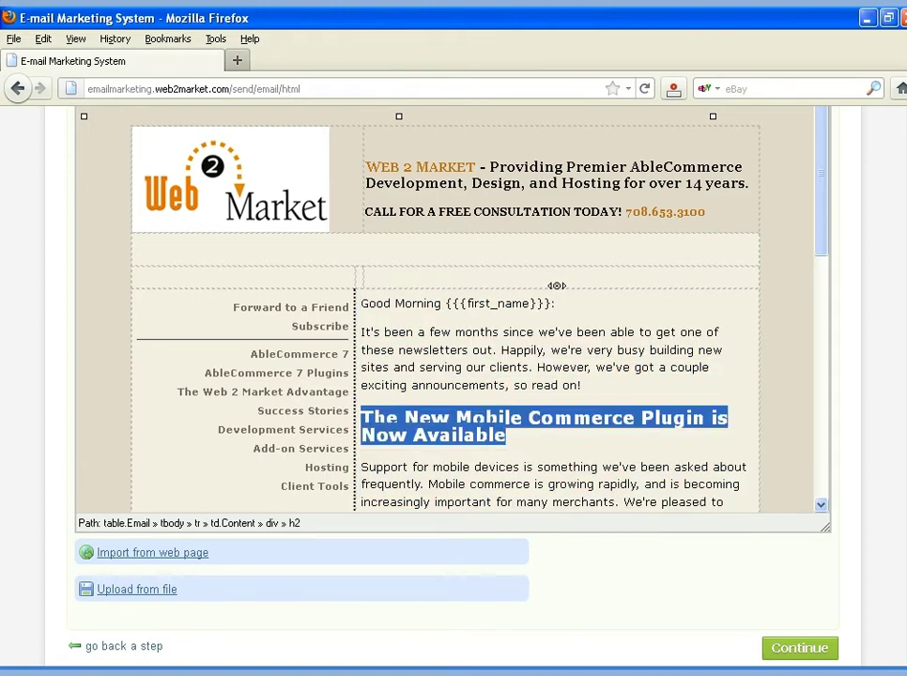
type("HOw")
key("BackSpace")
key("BackSpace")
type("ow Wo")
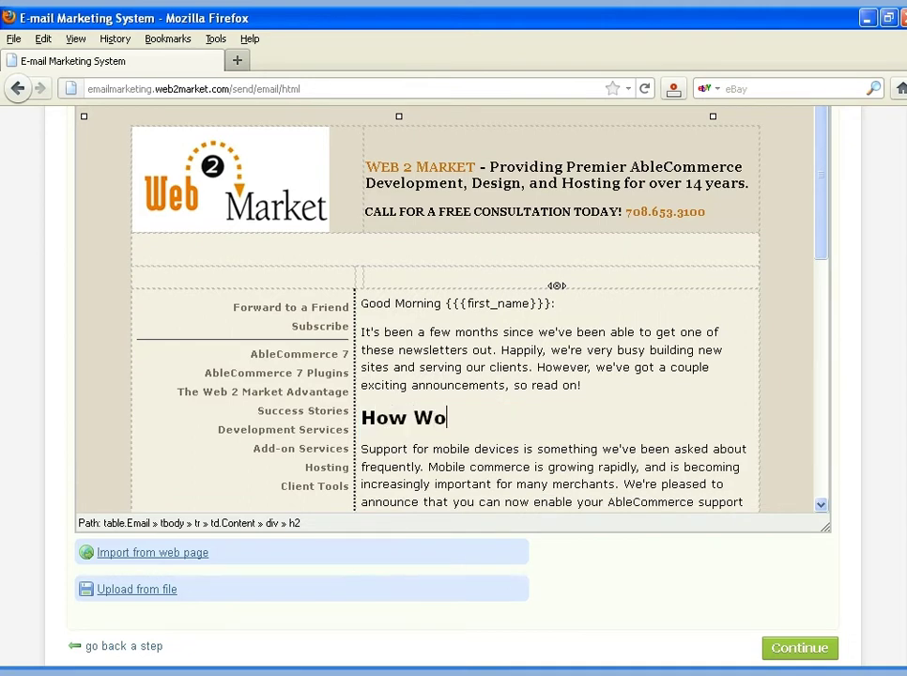
type("nderful")
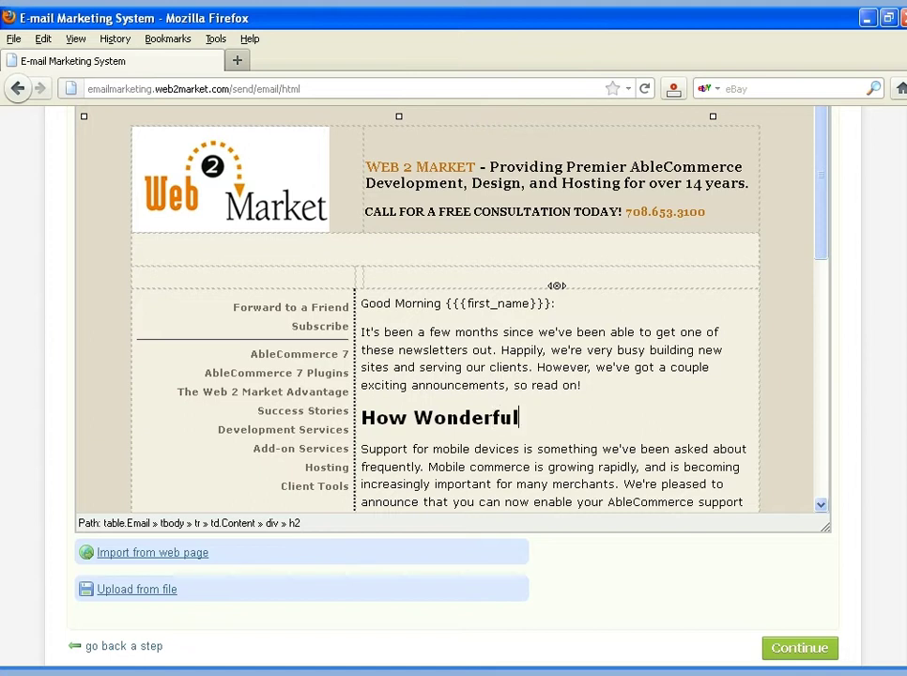
type(" Intelliget")
key("BackSpace")
type("nt Email Marketing I")
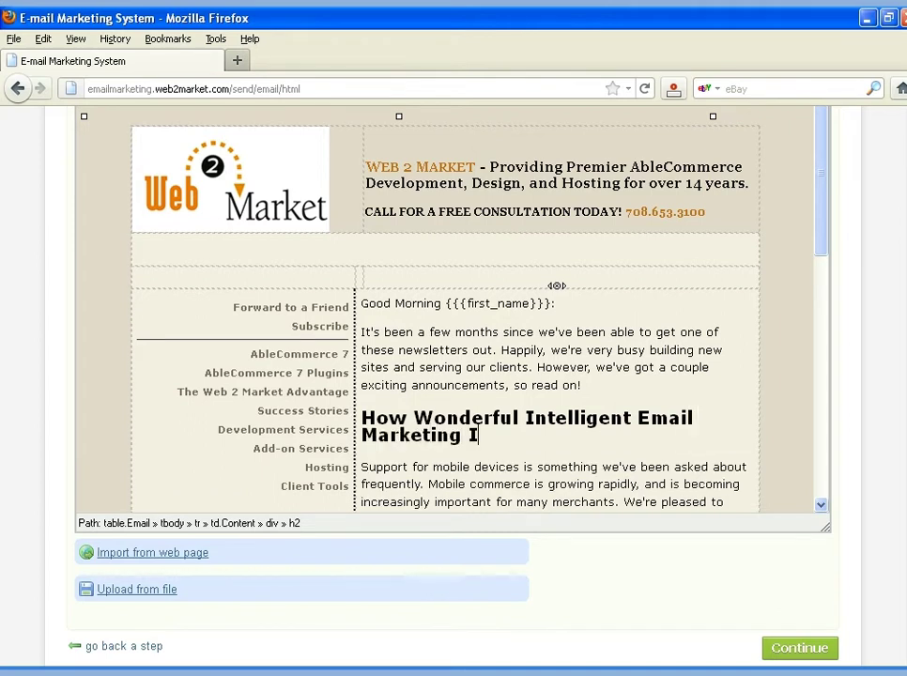
type("s")
Rewrite the paragraph as 'Email Marketing will help you sell more, and communicate better. See more at:'
key("Down")
key("shift+Down")
key("shift+Down")
key("shift+Down")
key("shift+Down")
key("shift+Down")
key("shift+Down")
key("shift+Down")
key("shift+Down")
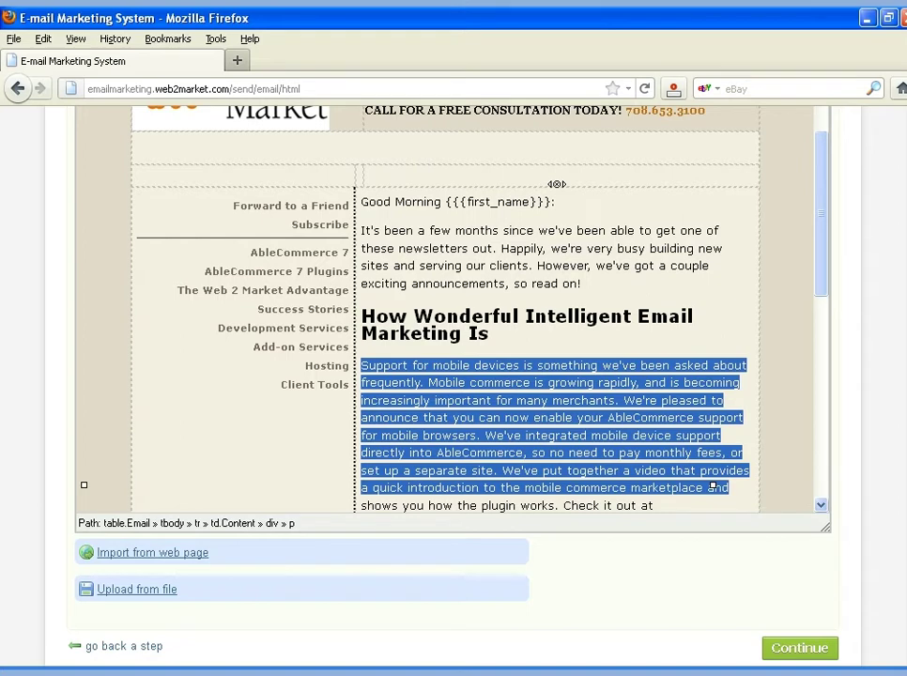
key("shift+Down")
type("Email Mark")
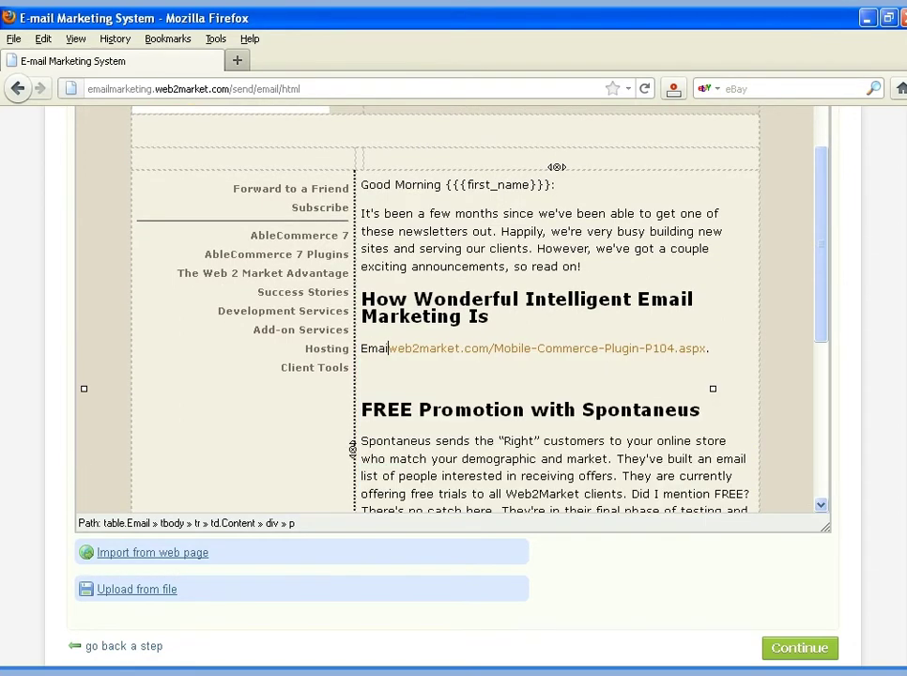
type("eting W")
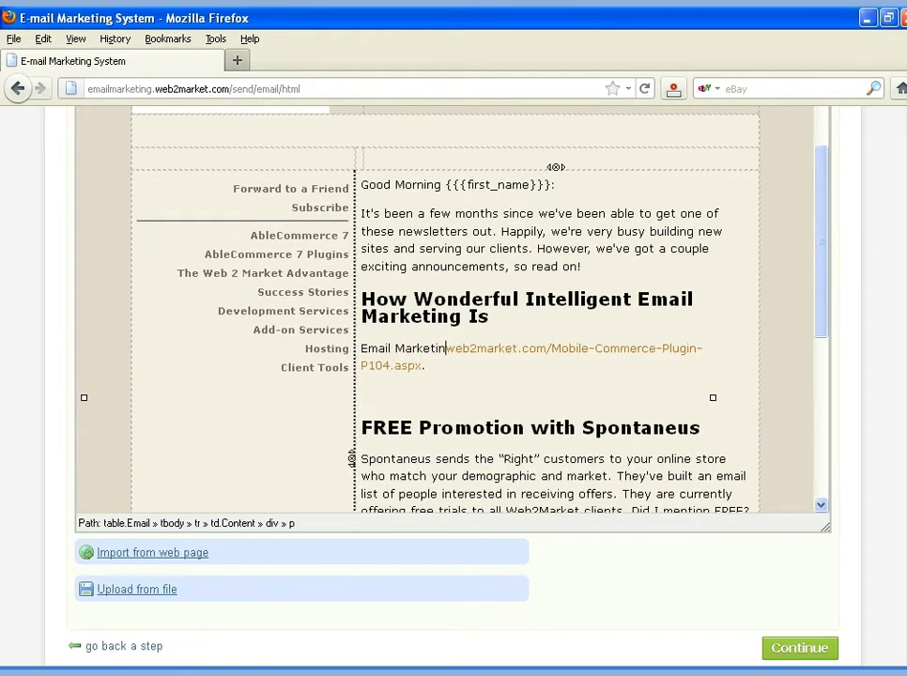
key("BackSpace")
type("will help ")
type("you sell mo")
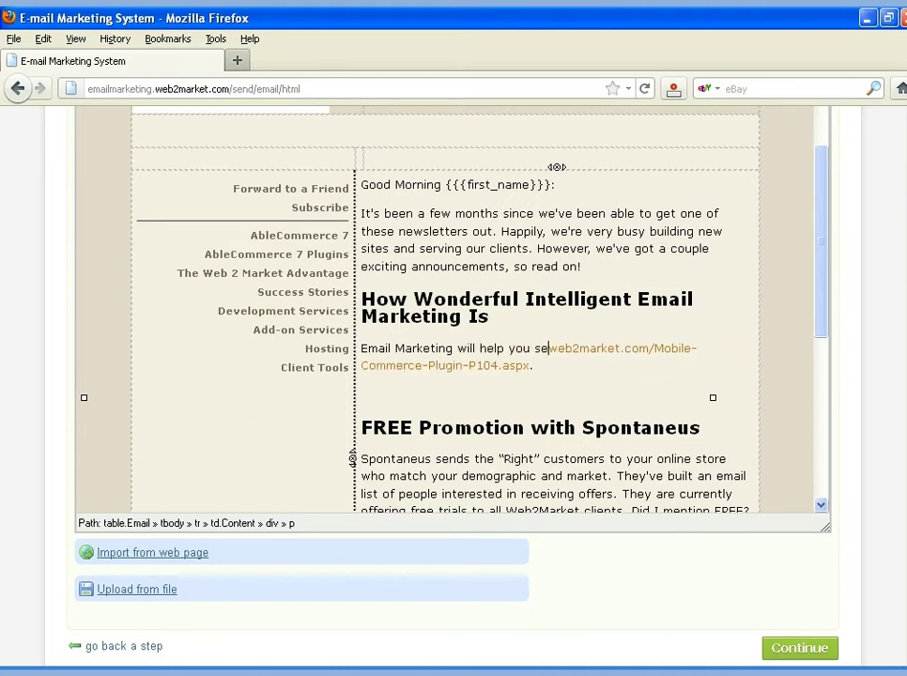
type("re, and co")
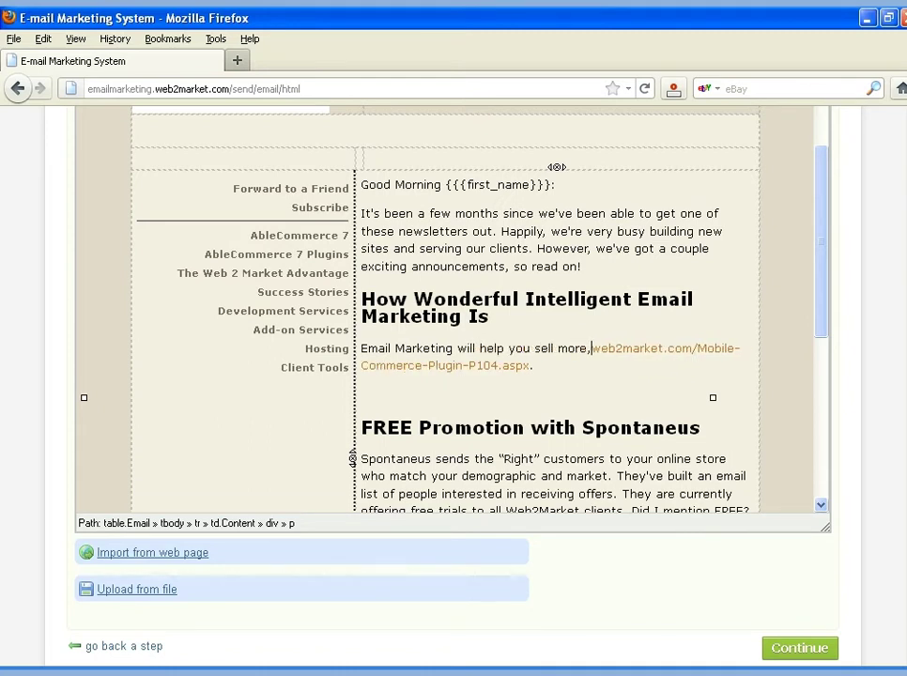
type("mmunica")
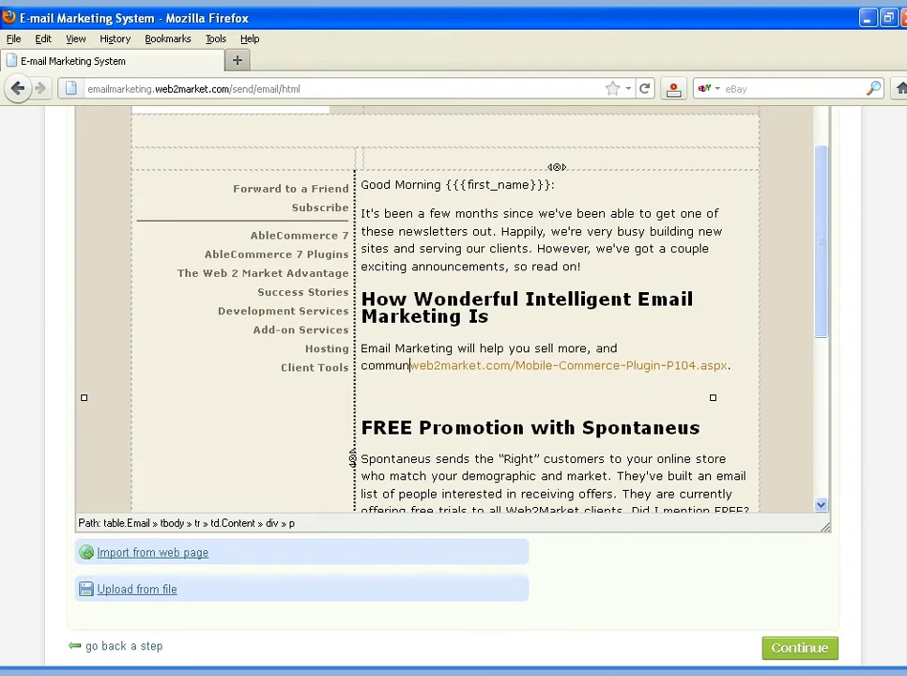
type("te bette")
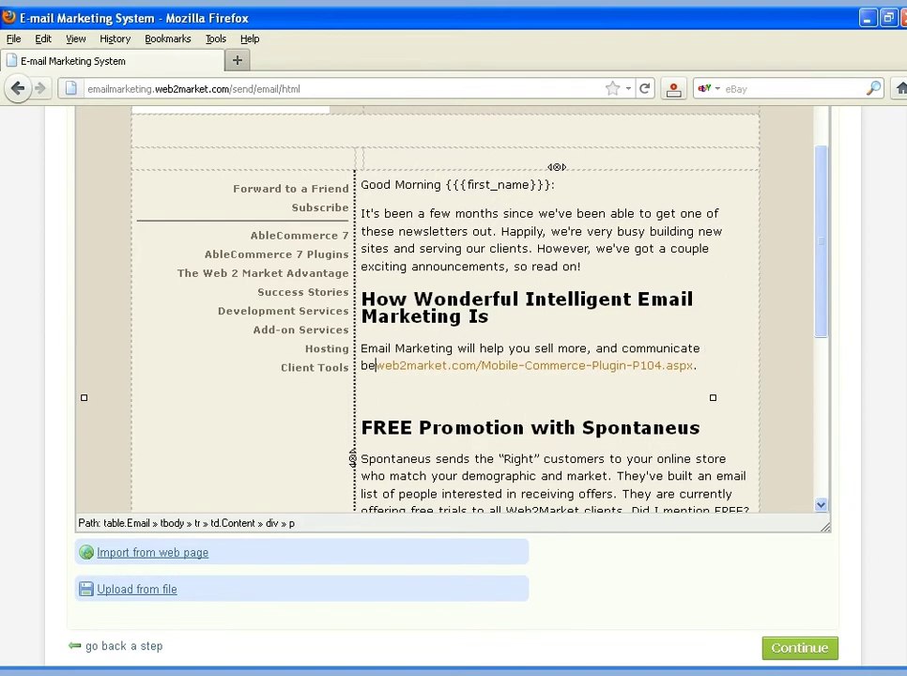
type("r. Se")
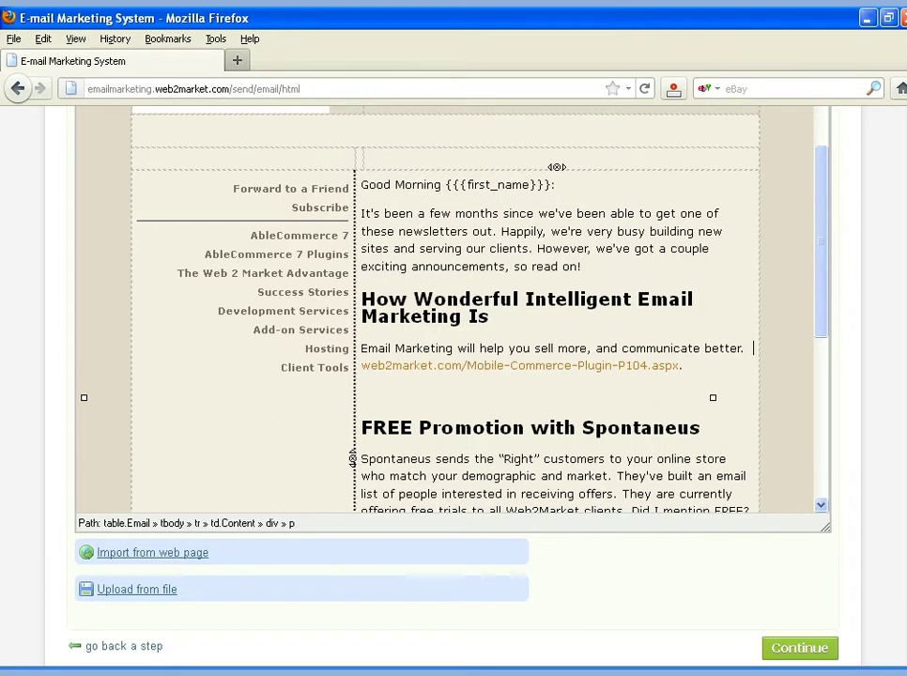
type("e more at")
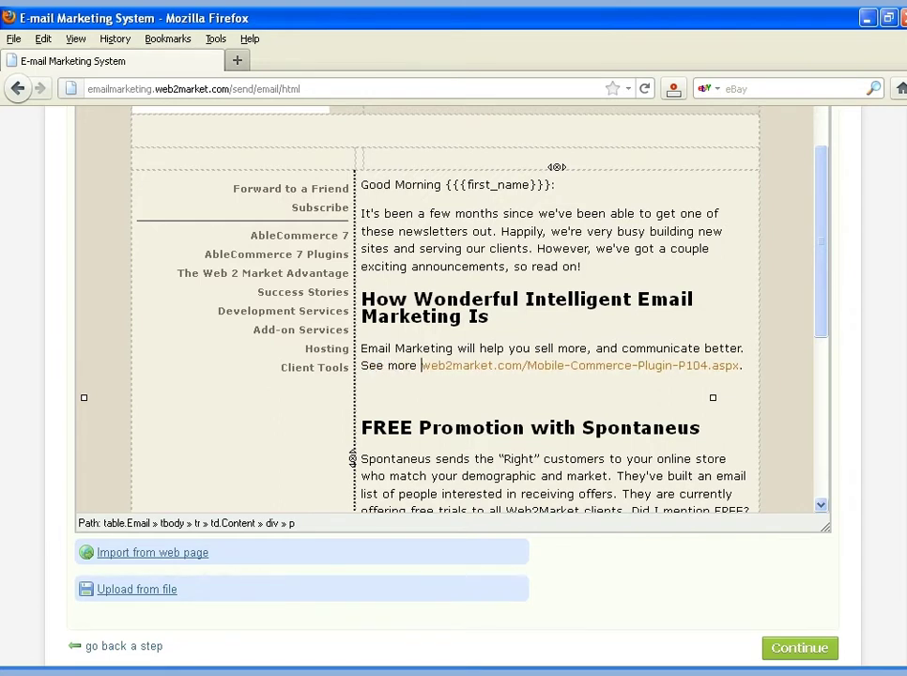
type(":")
key("Return")
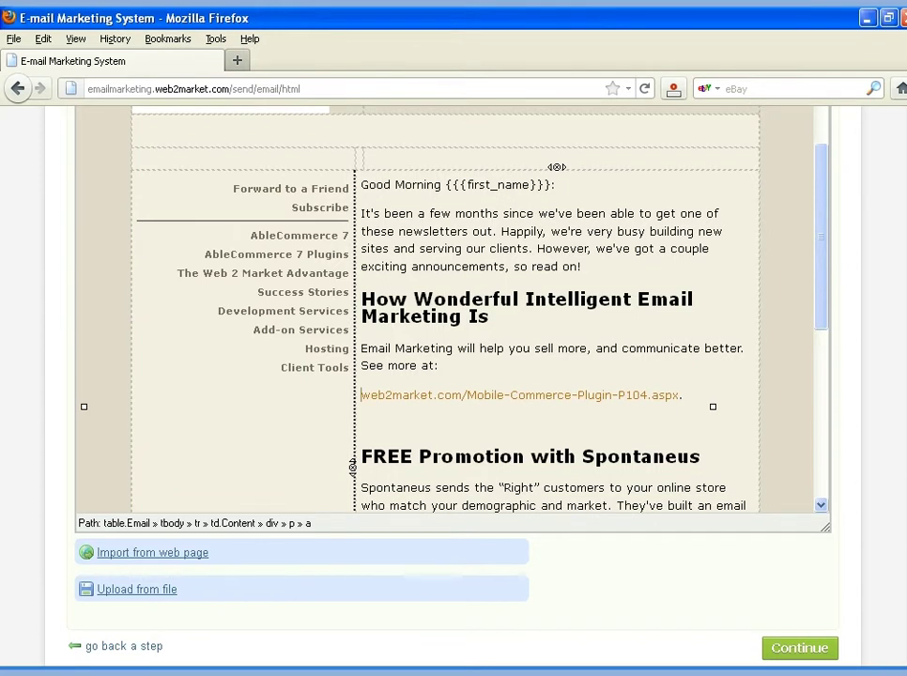
key("shift+End")
key("End")
type(".")
Replace Mobile-Commerce-Plugin in the link with Intelligent-Email-Marketing and change P104 toward P12
left_click_drag(467, 395, 618, 396)
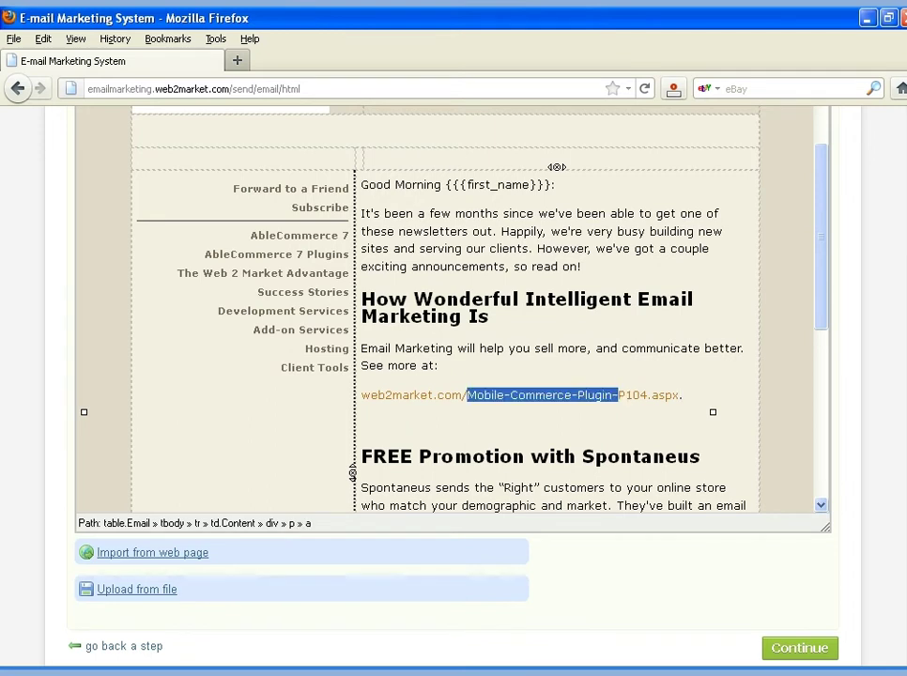
type("Intelliget")
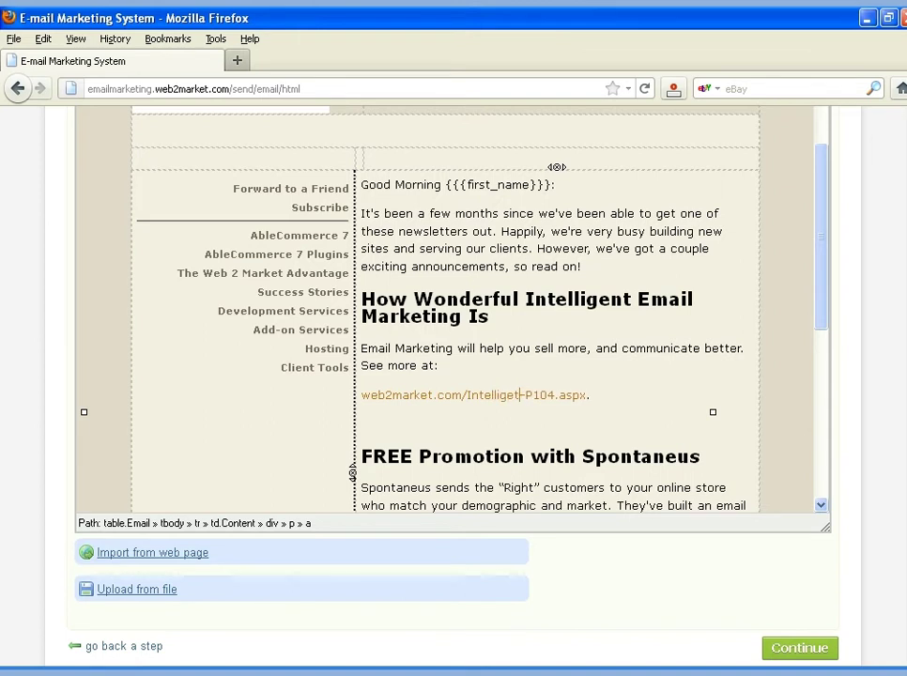
key("BackSpace")
type("nt-Emai")
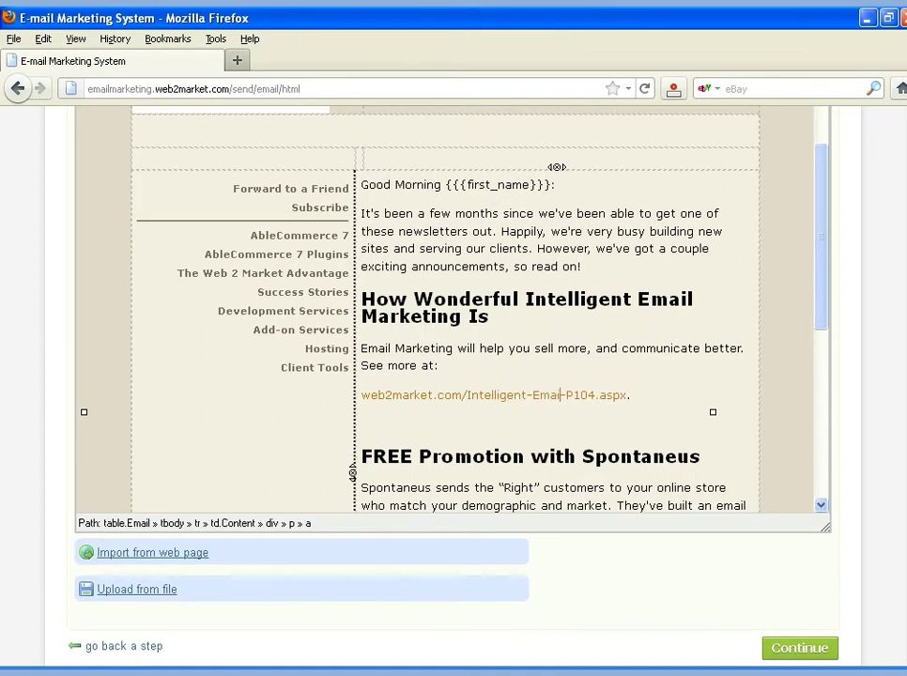
type("l-Market")
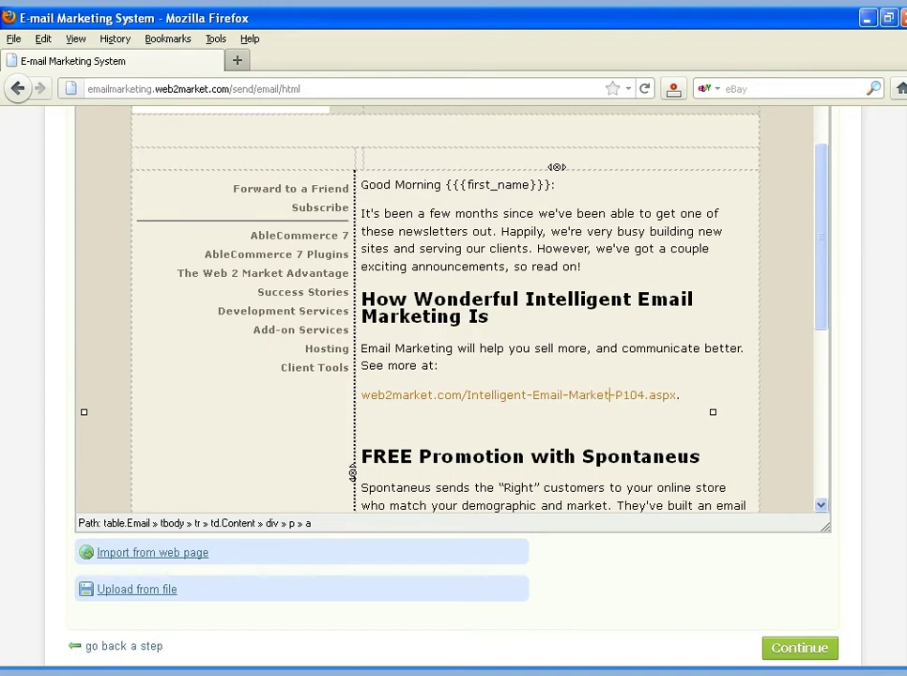
type("ing-")
key("Right")
key("Right")
key("Delete")
key("Delete")
type("2")
Finish the link as P127 and save the e-mail as 'November 2011 Newsletter'
type("7")
key("ctrl+s")
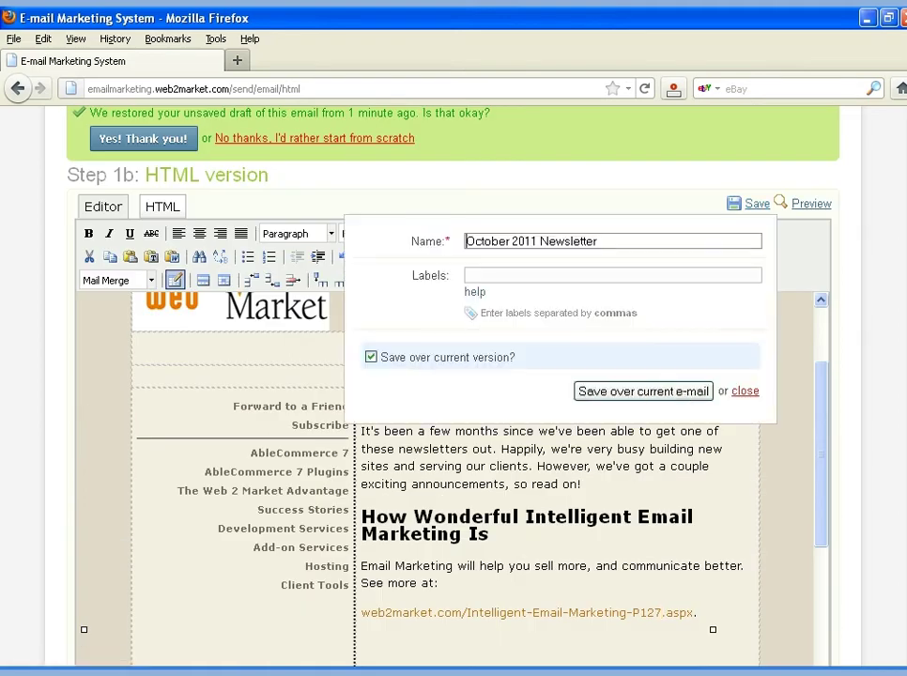
key("ctrl+shift+Right")
type("Novemb")
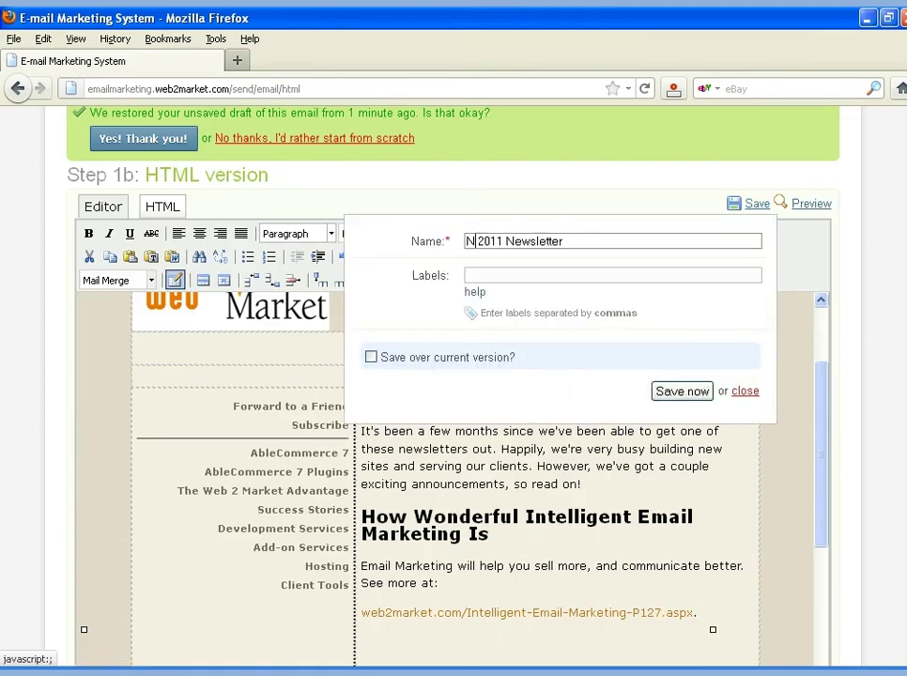
type("e")
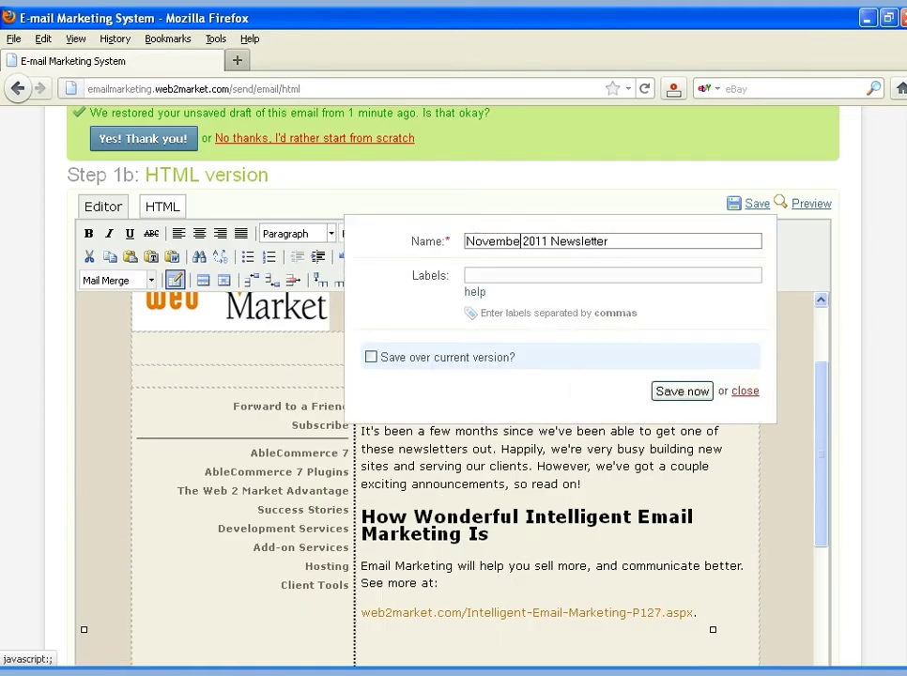
type("r")
key("Return")
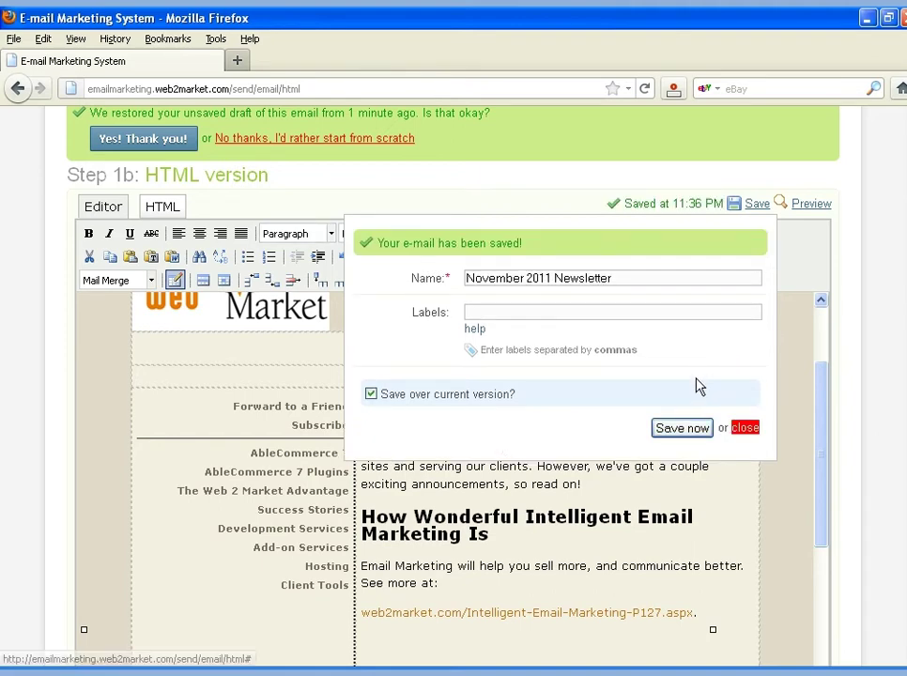
left_click(683, 429)
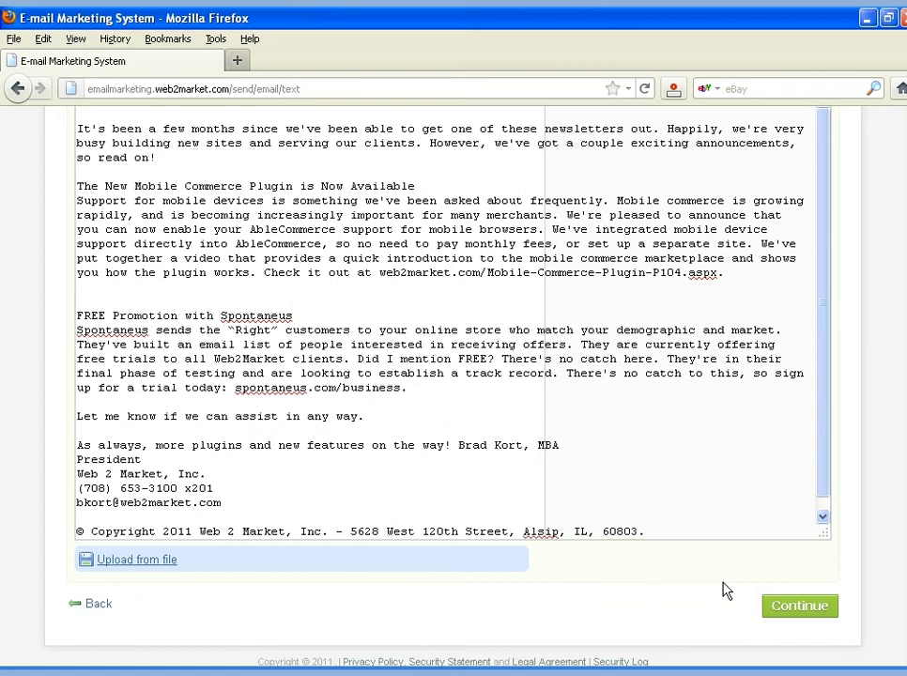
left_click(801, 607)
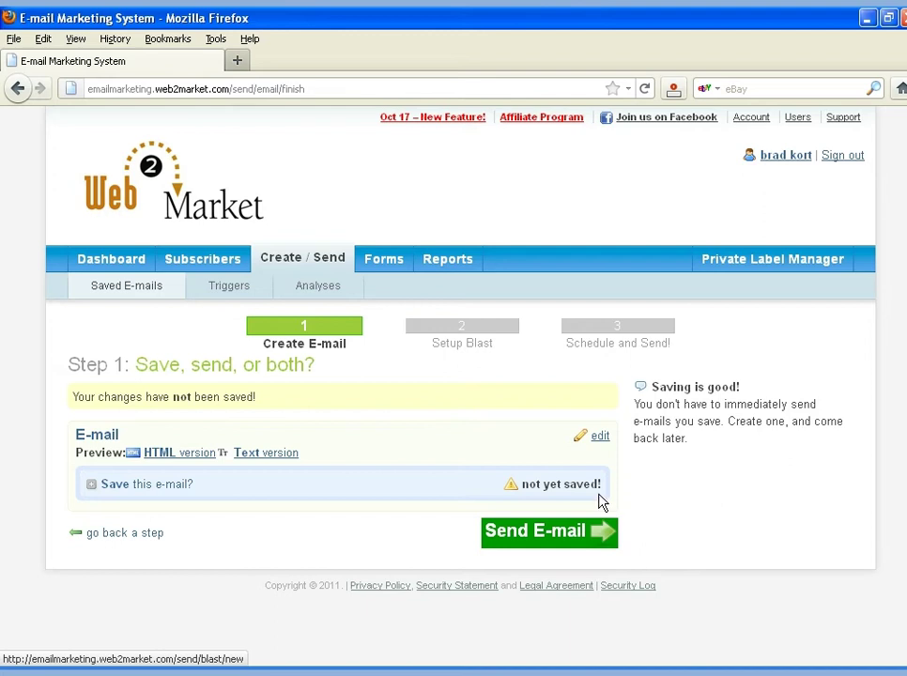
Begin the blast setup and enter the sender's street address, city, state and ZIP code
left_click(557, 532)
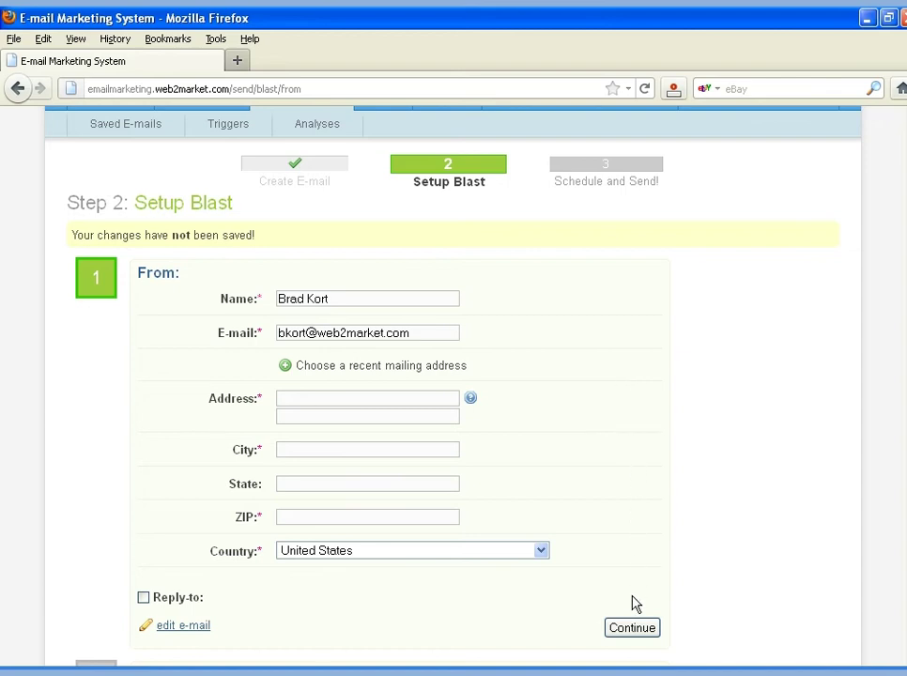
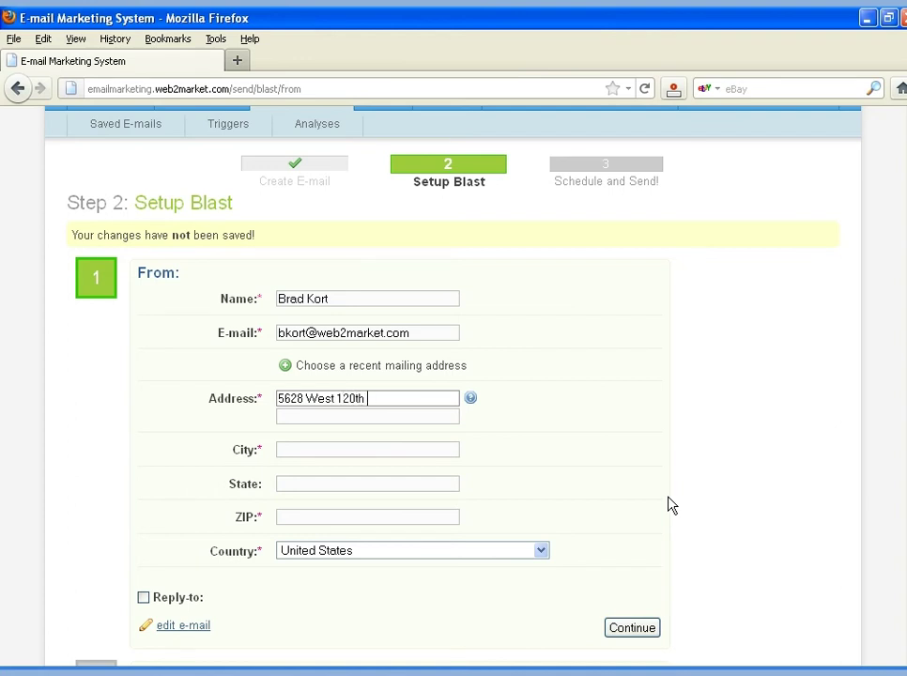
key("Tab")
key("Tab")
key("Tab")
type("Alsip")
key("Tab")
type("IL")
key("Tab")
type("6080")
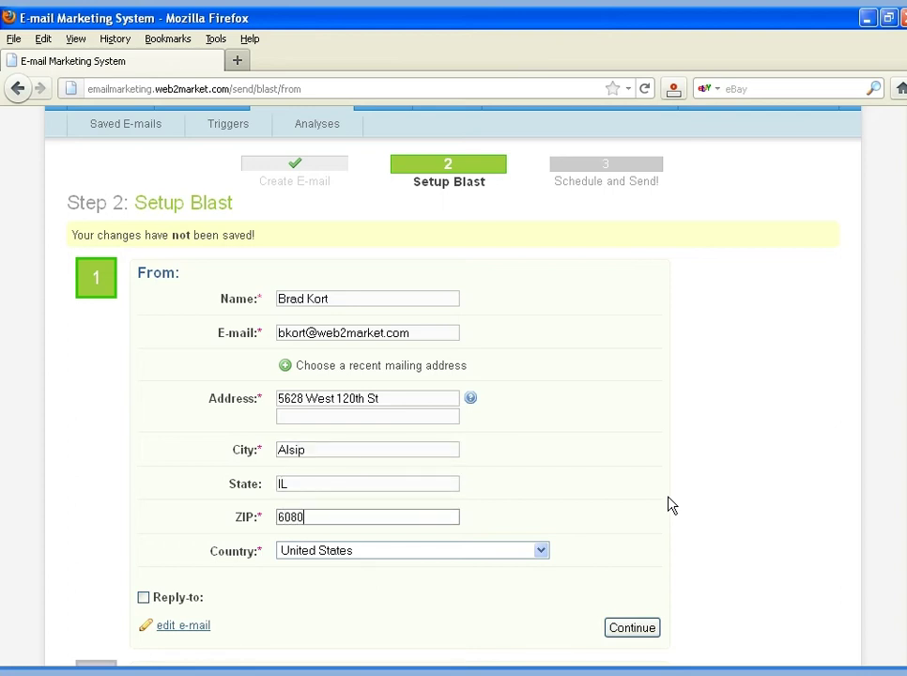
type("3")
Confirm the sender details and address the blast only to the 9-recipient Test Blast list
left_click(633, 631)
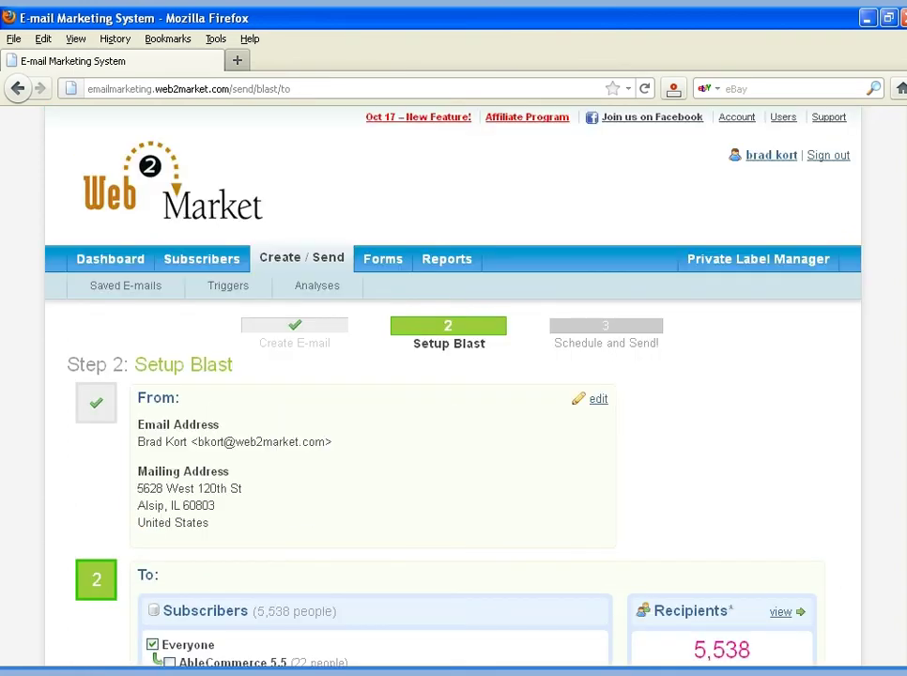
scroll(454, 385, "down", 4)
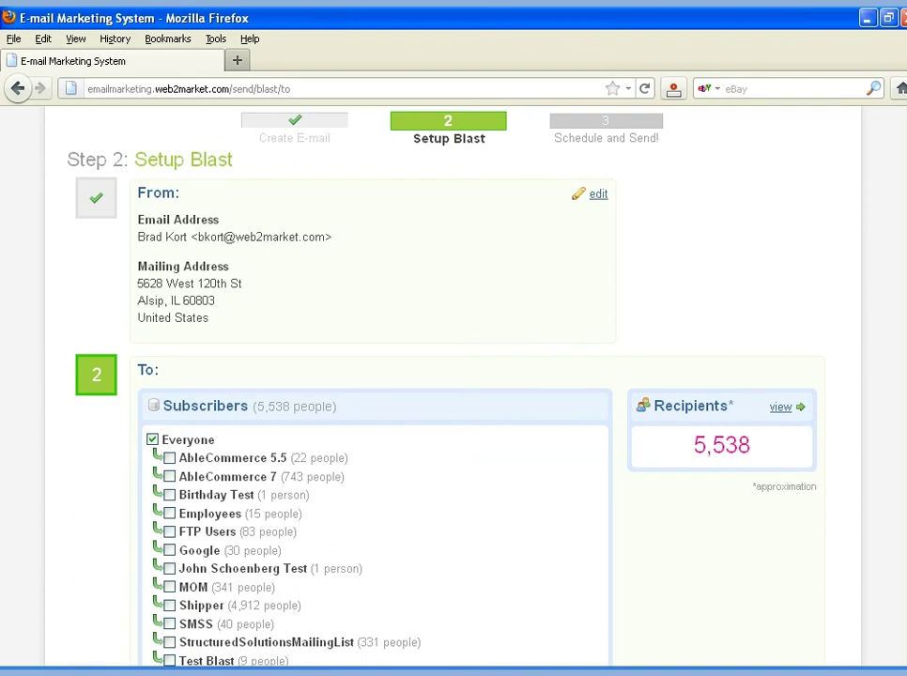
scroll(476, 436, "down", 2)
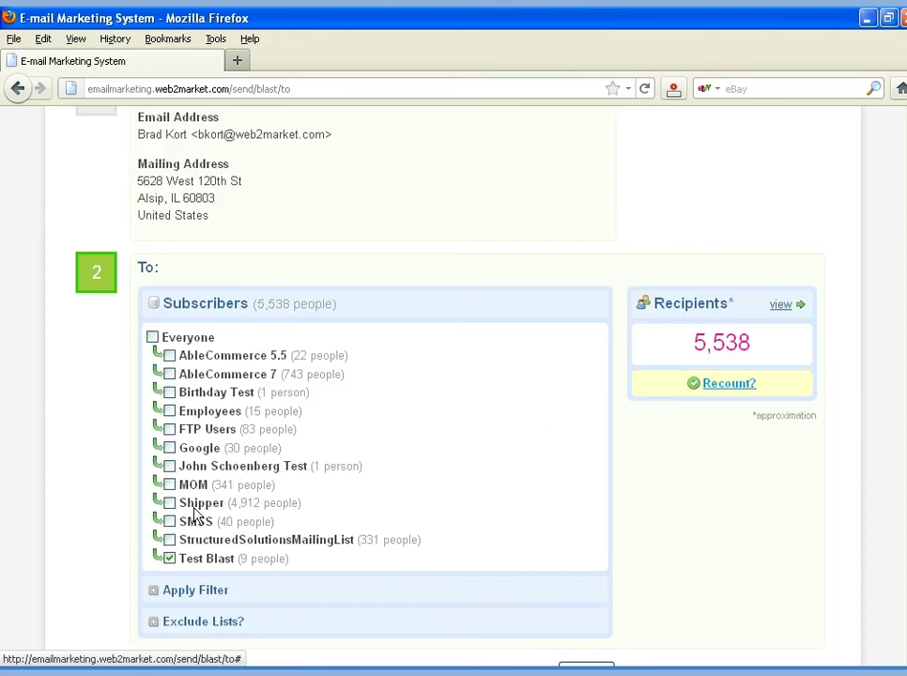
scroll(472, 400, "down", 2)
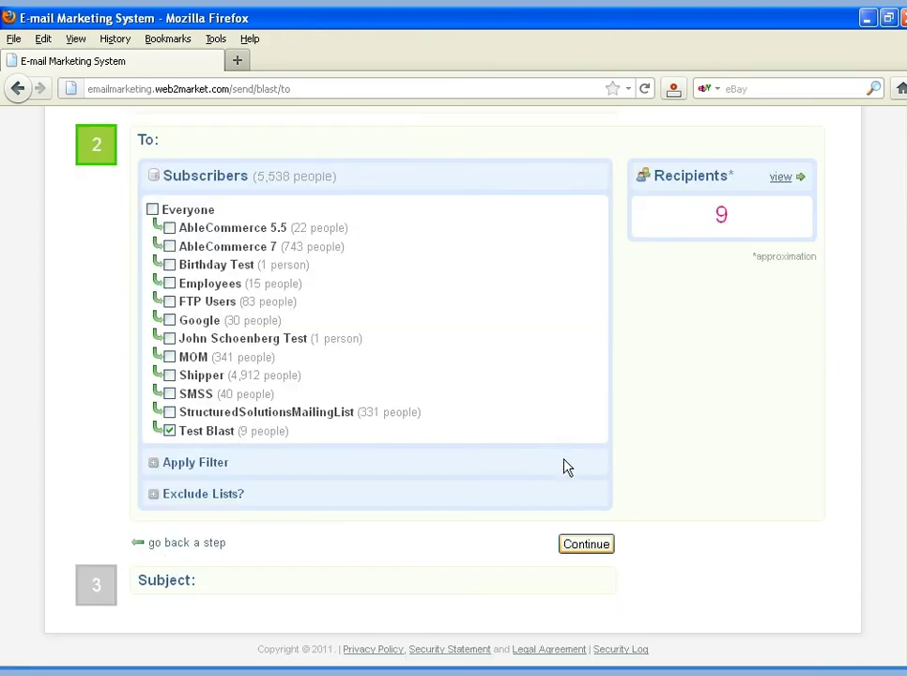
left_click(584, 544)
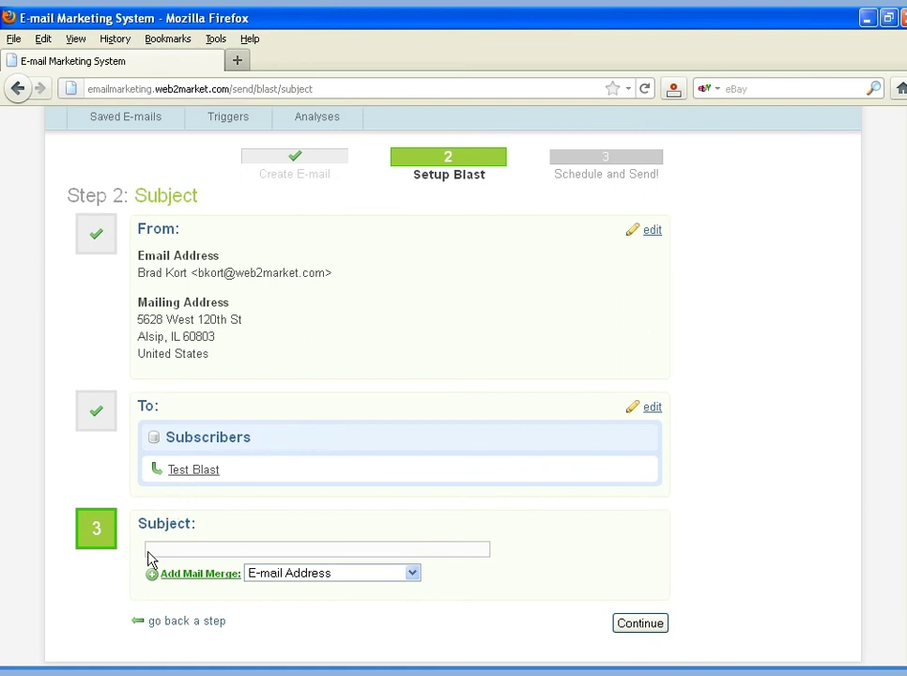
Enter the subject 'November Newsletter for' and append the First Name merge tag {{{first_name}}}
left_click(456, 548)
type("November Newsletter")
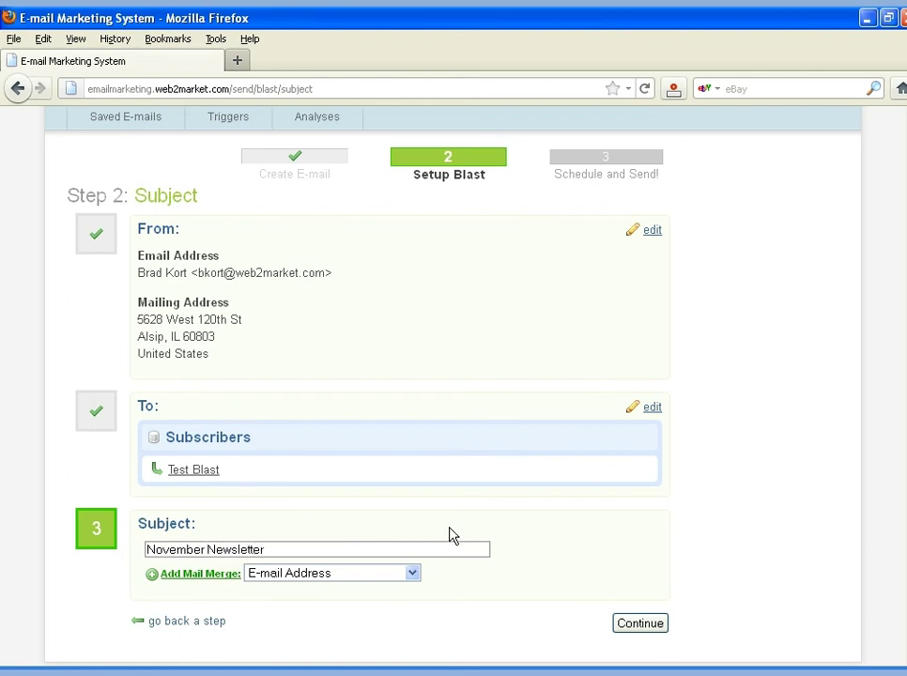
type(" for")
left_click(413, 575)
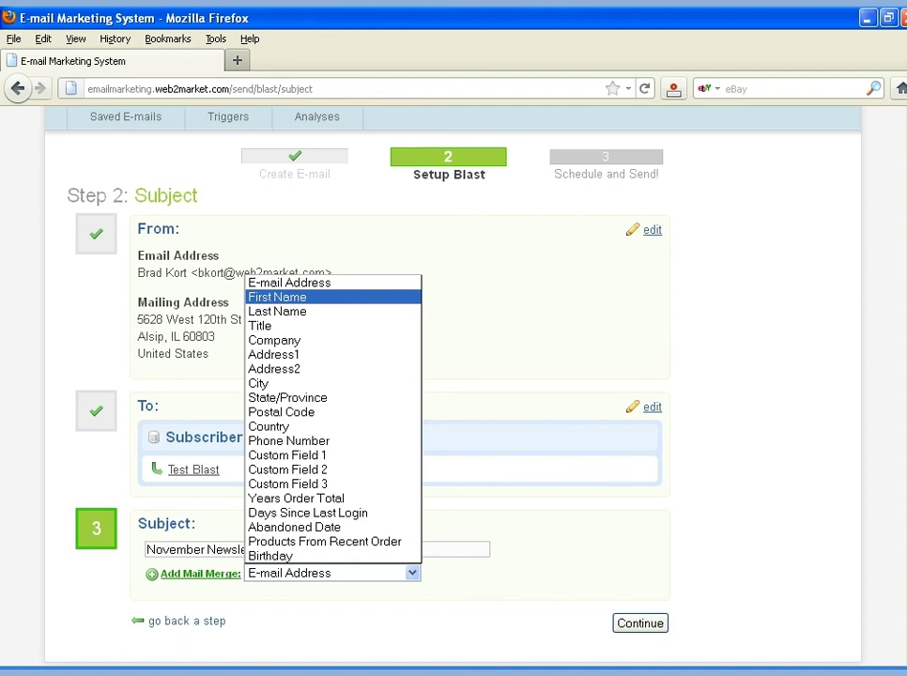
left_click(282, 297)
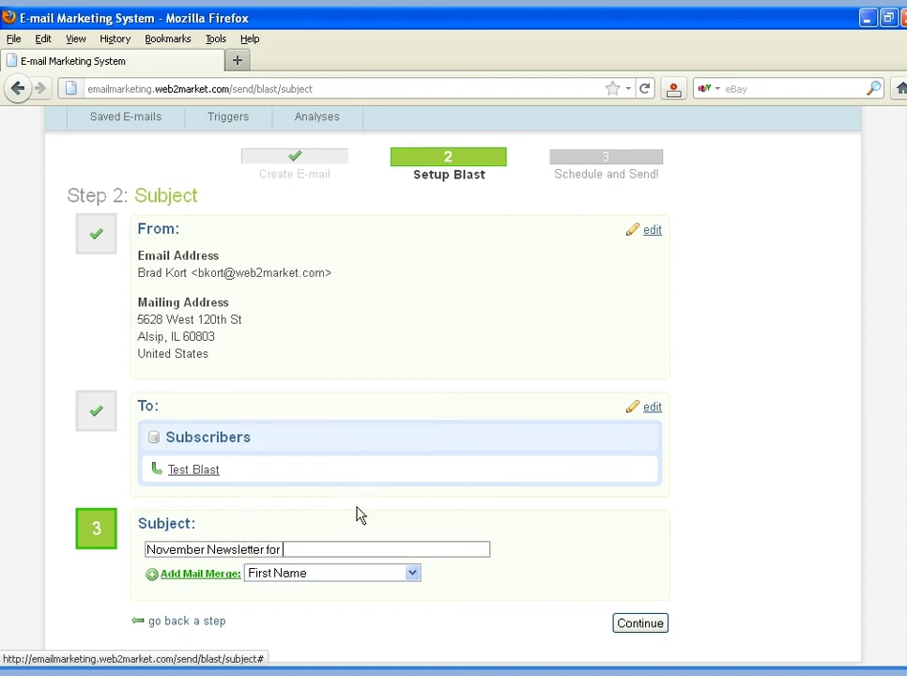
left_click(157, 576)
key("Return")
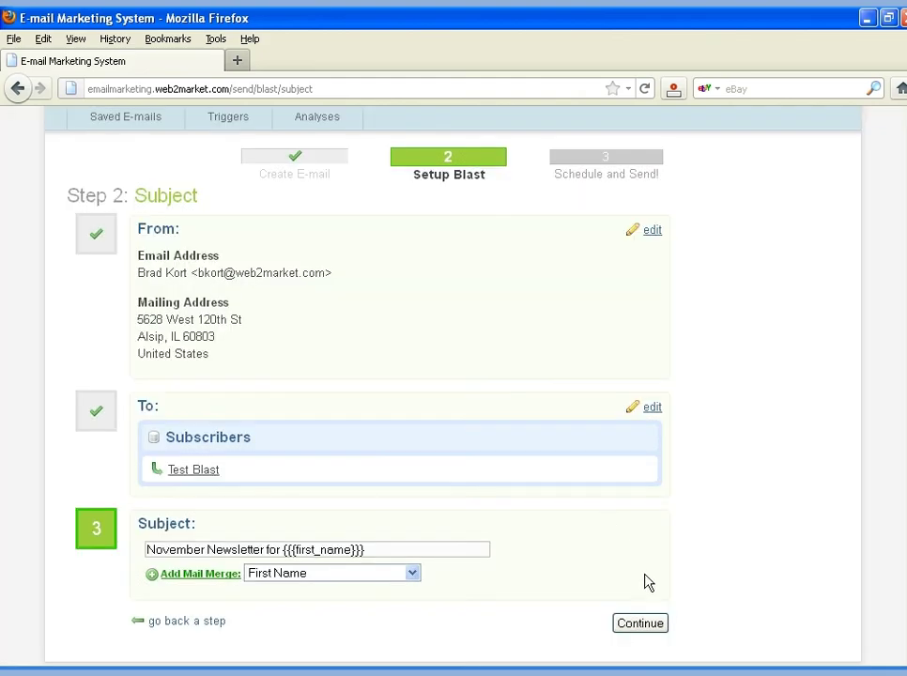
left_click(648, 624)
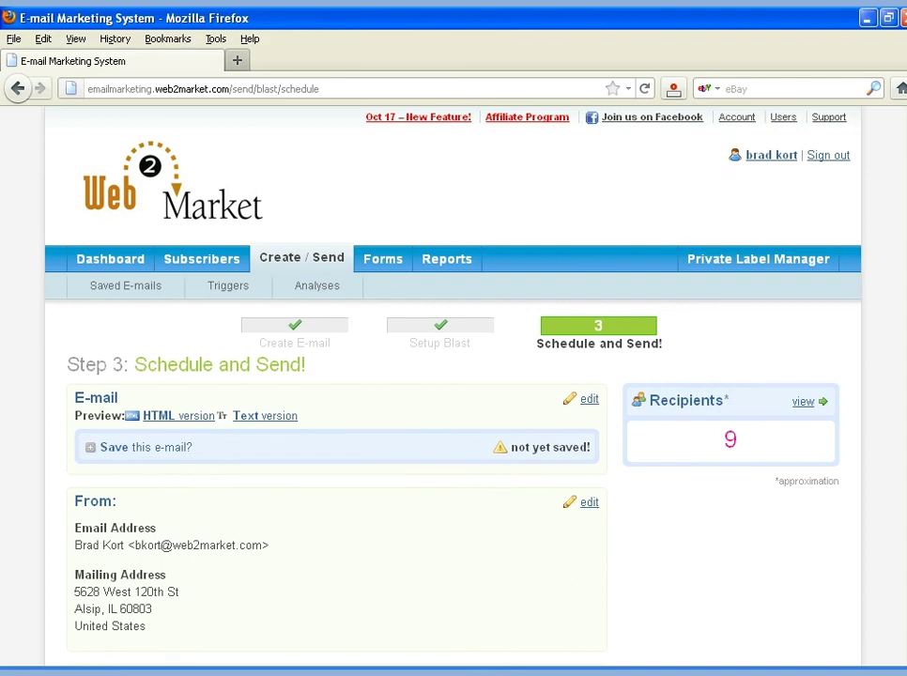
Choose Send Now under Delivery Options and confirm the 'Are you sure you want to proceed?' prompt
scroll(454, 375, "down", 4)
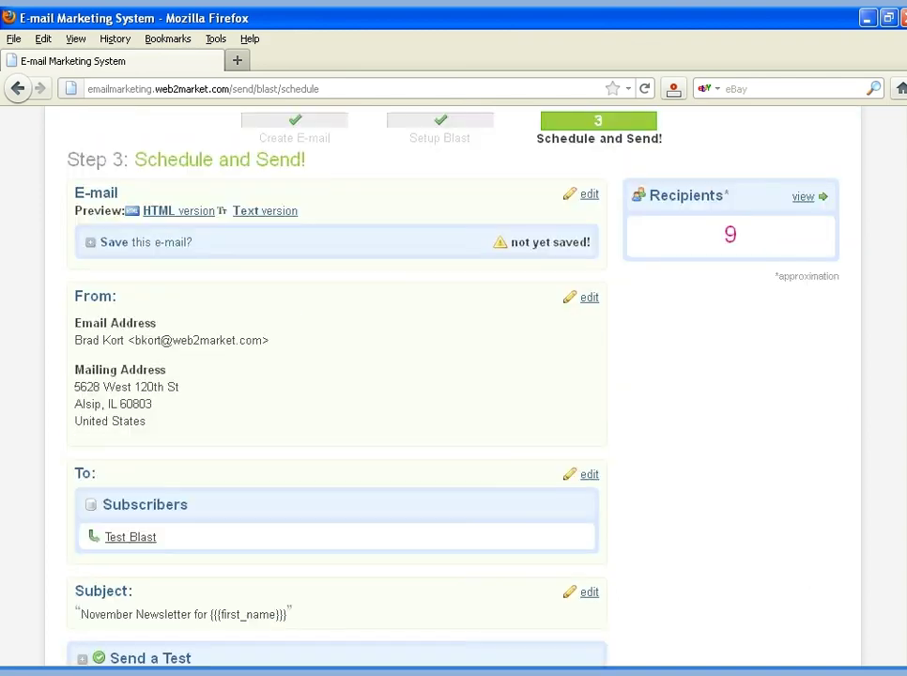
scroll(454, 376, "down", 2)
scroll(453, 375, "down", 4)
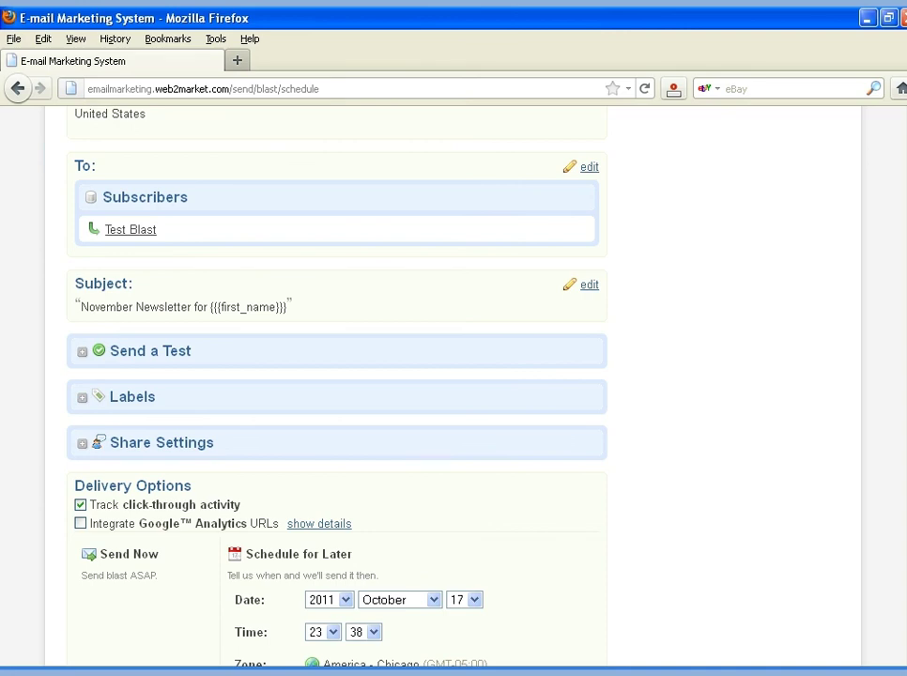
scroll(454, 375, "down", 2)
scroll(454, 376, "up", 2)
scroll(454, 376, "down", 2)
left_click(409, 580)
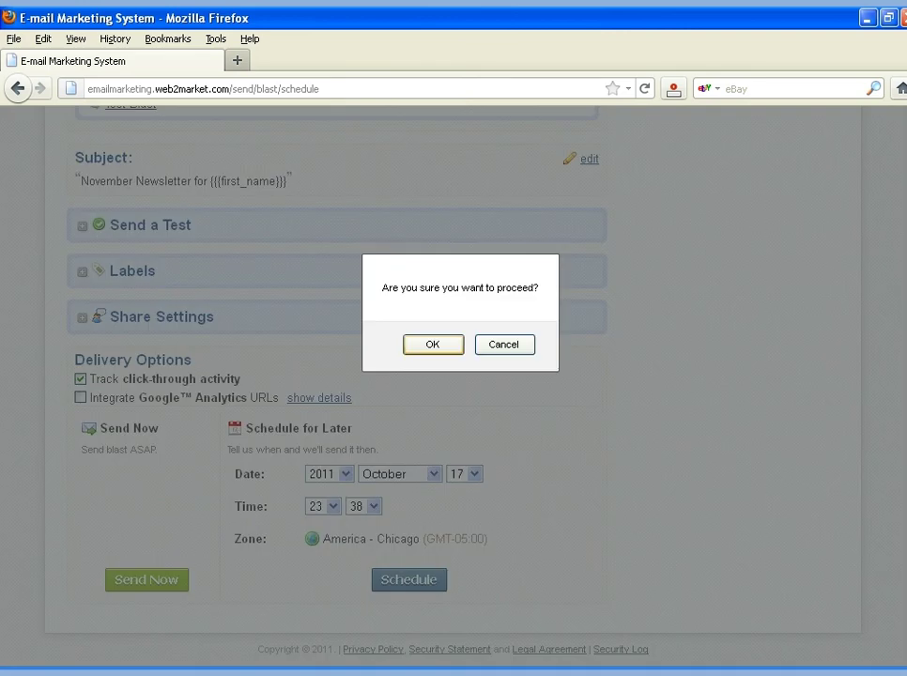
key("Return")
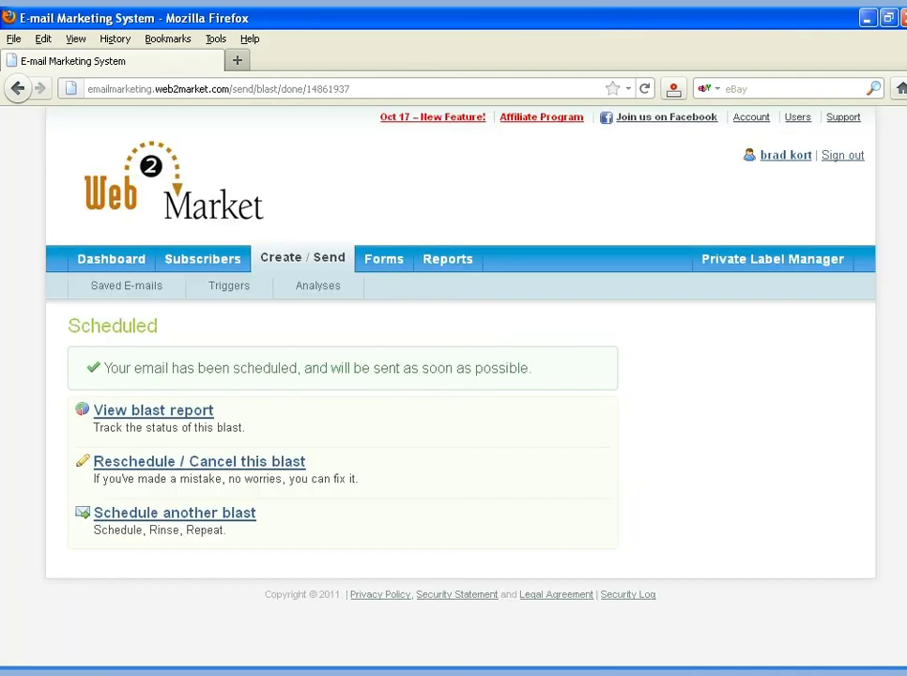